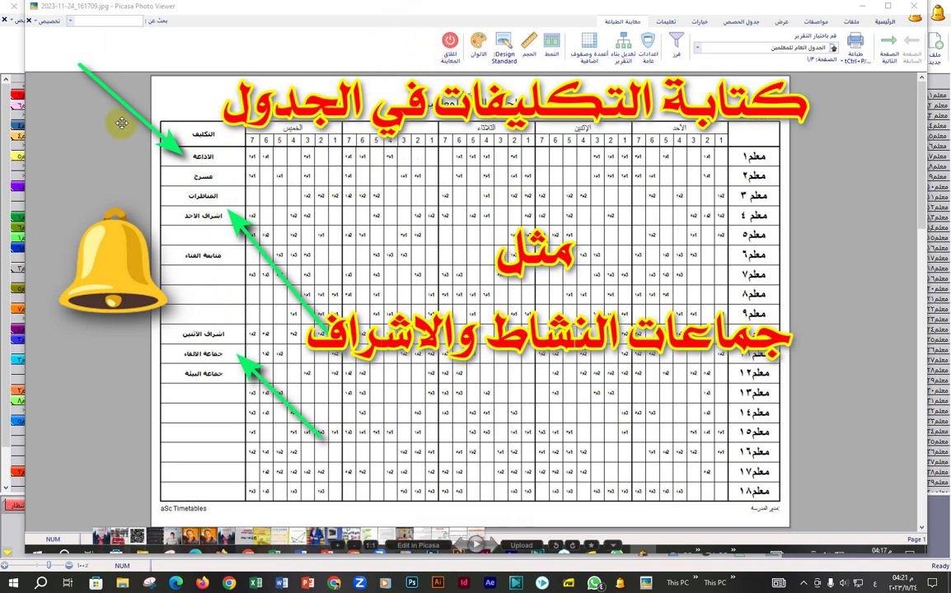
# Switch to aSc Timetables and check the teachers' summary timetable in print preview, closing the preview when done
pyautogui.click(622, 583)
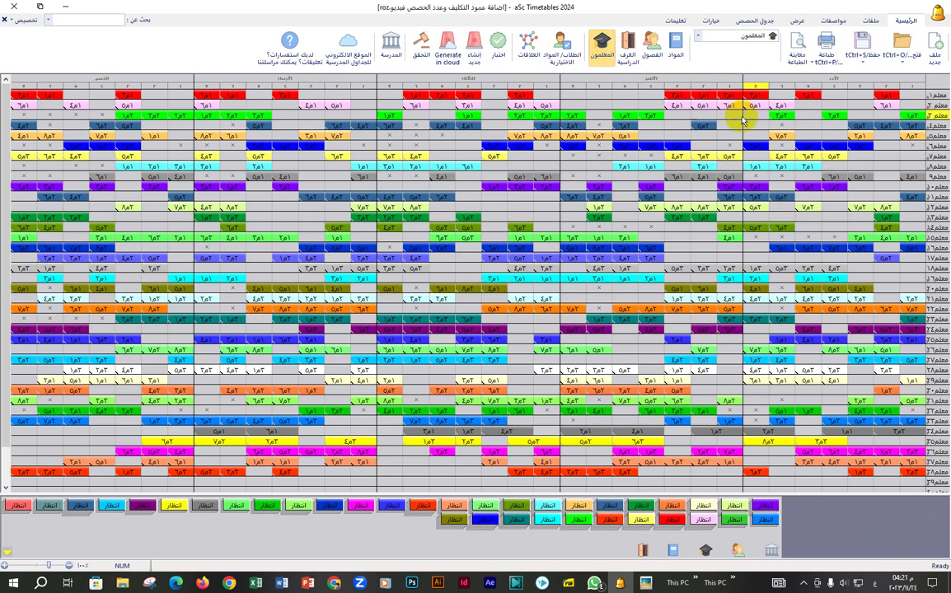
pyautogui.click(797, 52)
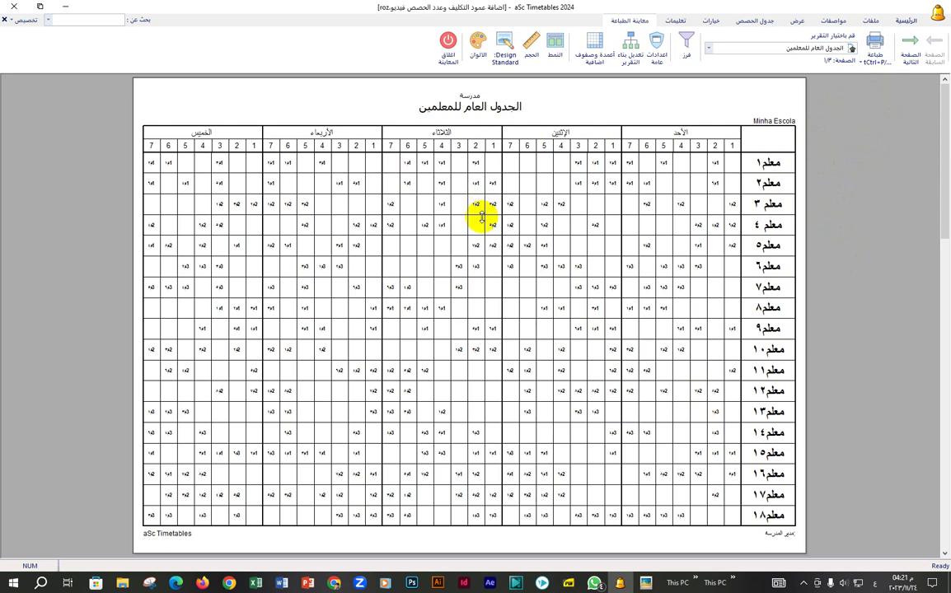
pyautogui.click(448, 43)
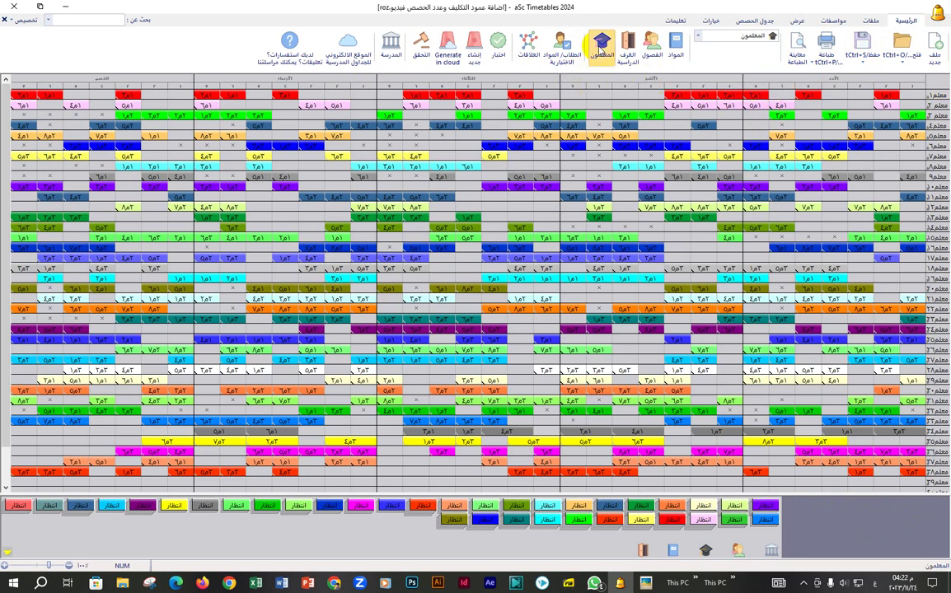
# Open the list of teachers and reposition and enlarge its window to show more rows
pyautogui.click(603, 51)
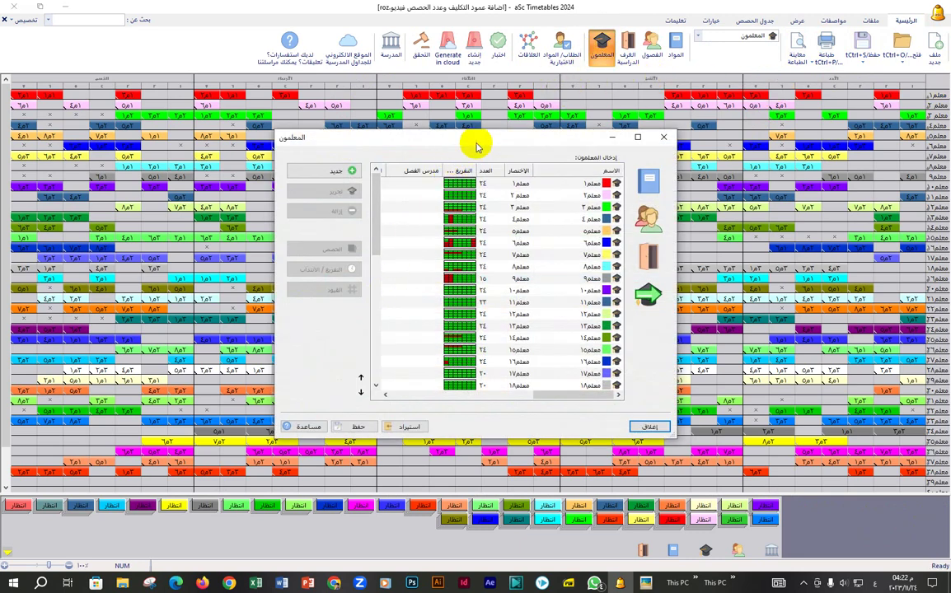
pyautogui.moveTo(478, 142); pyautogui.dragTo(479, 35)
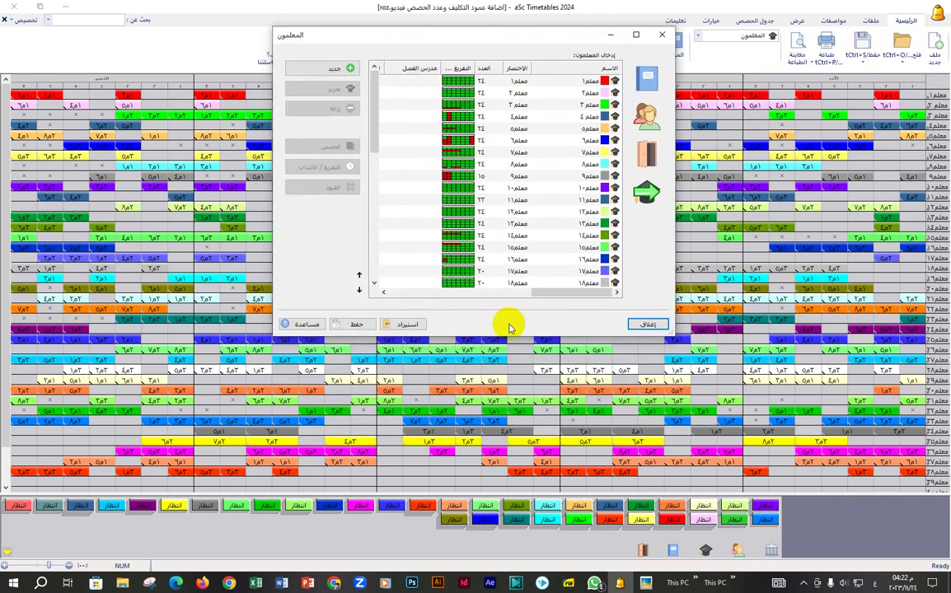
pyautogui.moveTo(509, 335); pyautogui.dragTo(499, 496)
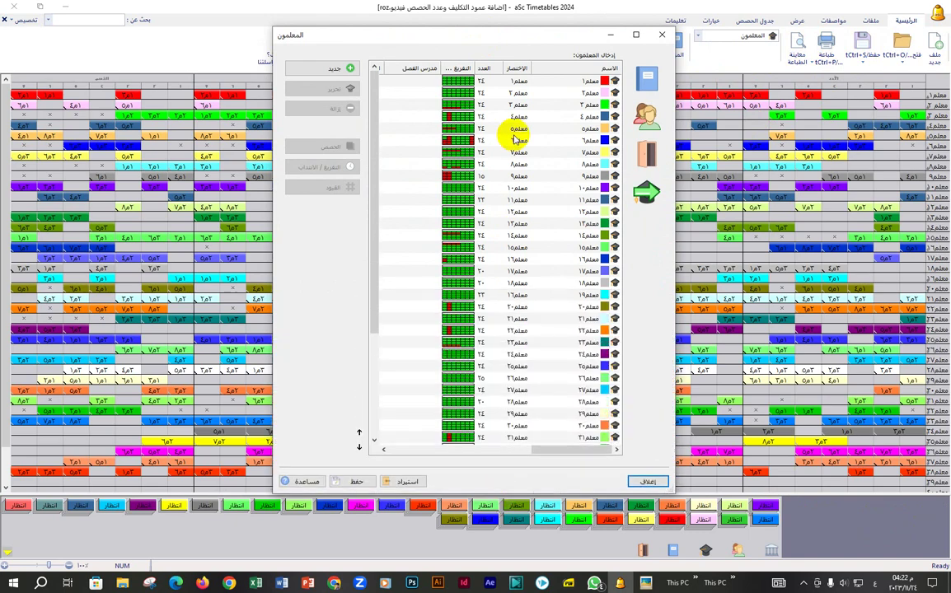
# View the details form and the removal confirmation for teacher معلم١, cancelling both
pyautogui.click(559, 82)
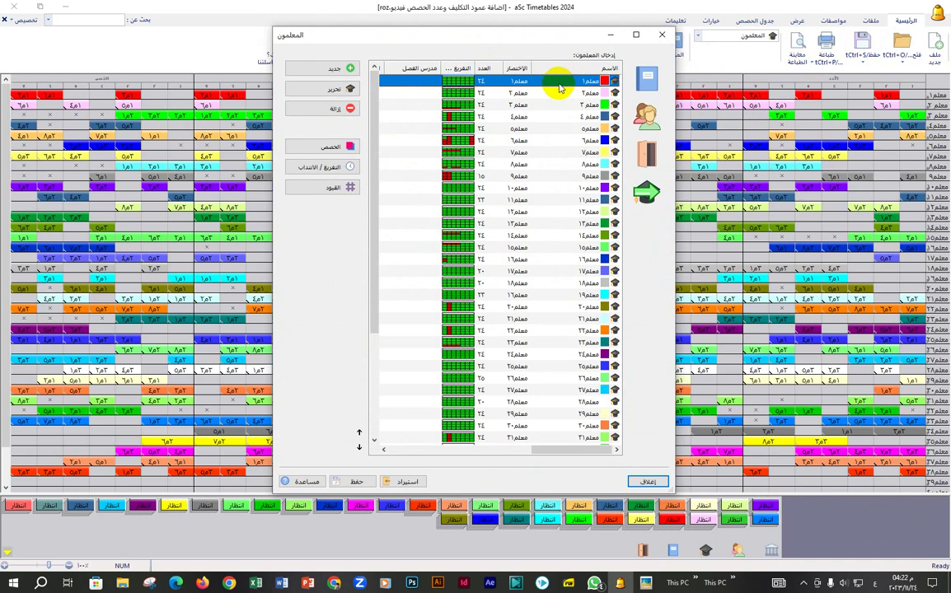
pyautogui.click(337, 90)
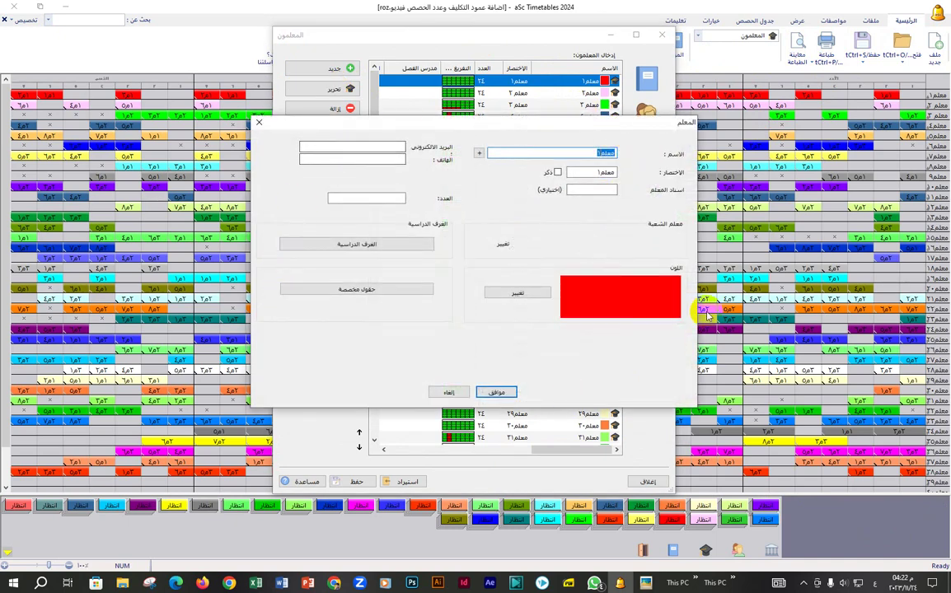
pyautogui.click(258, 122)
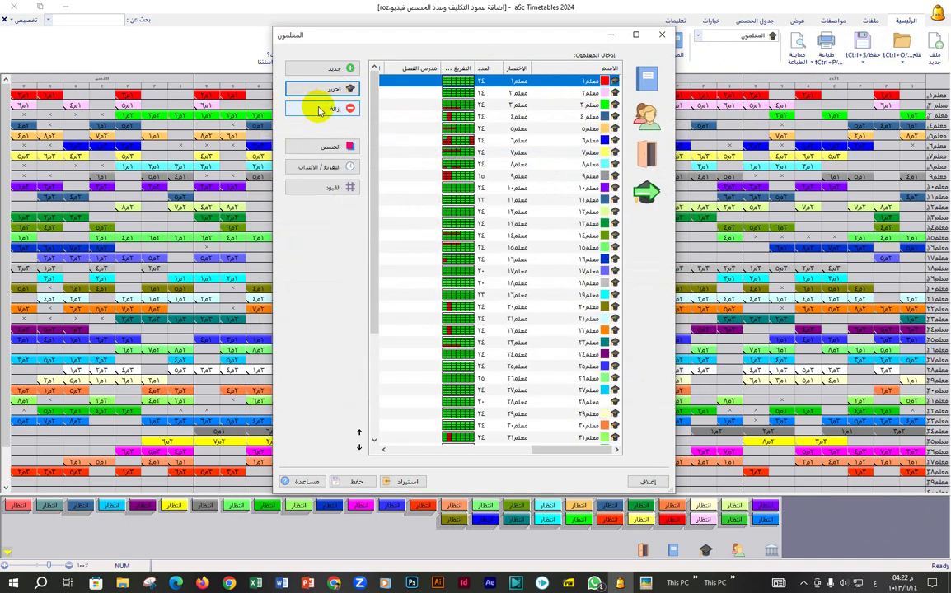
pyautogui.click(319, 111)
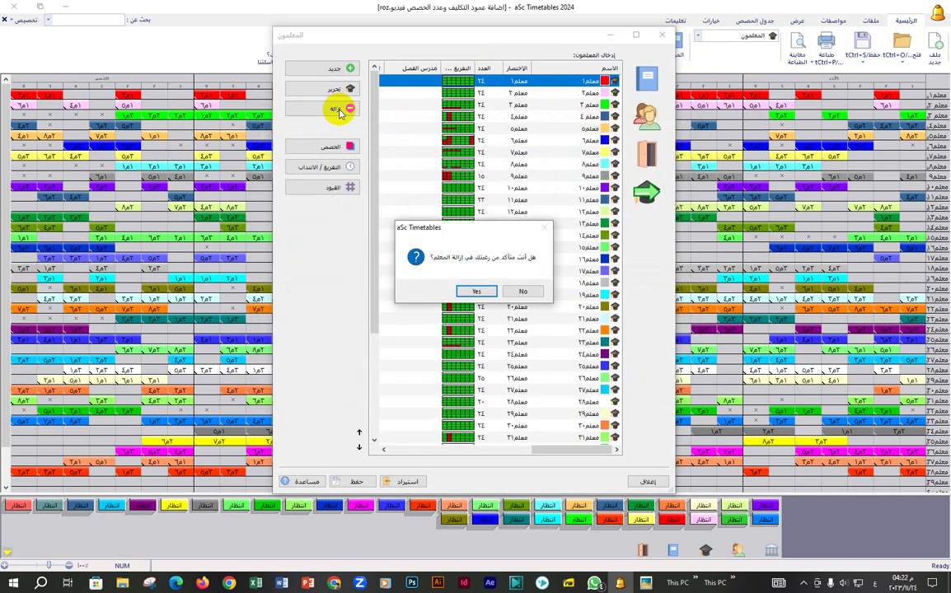
pyautogui.click(534, 292)
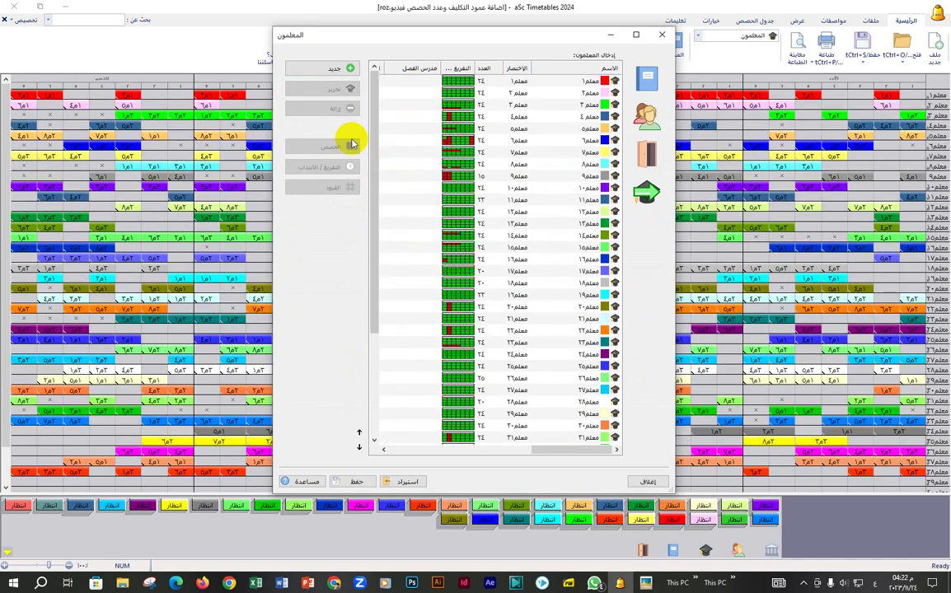
# Review the lessons, time off and constraints of teacher معلم١ without changing them
pyautogui.click(401, 80)
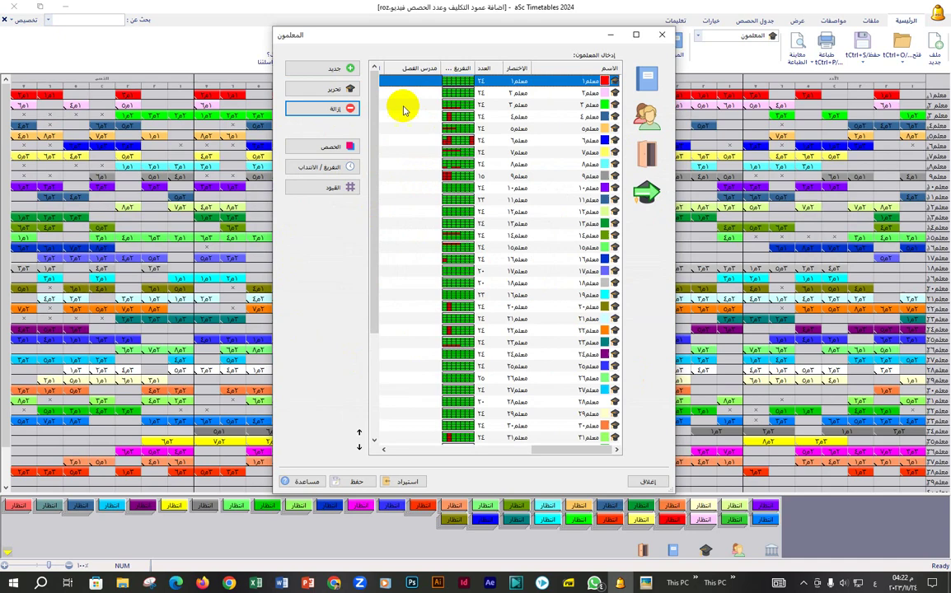
pyautogui.click(314, 154)
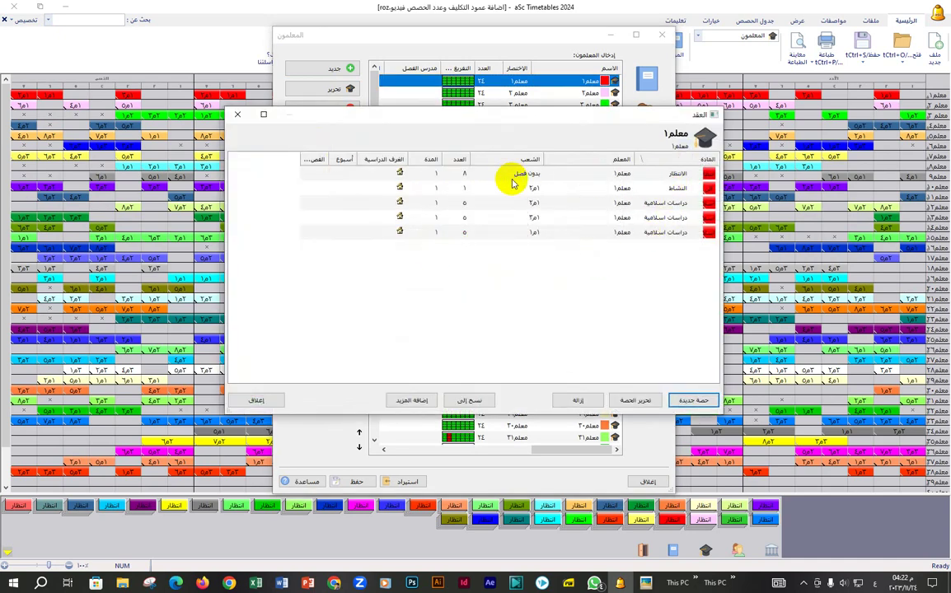
pyautogui.click(236, 120)
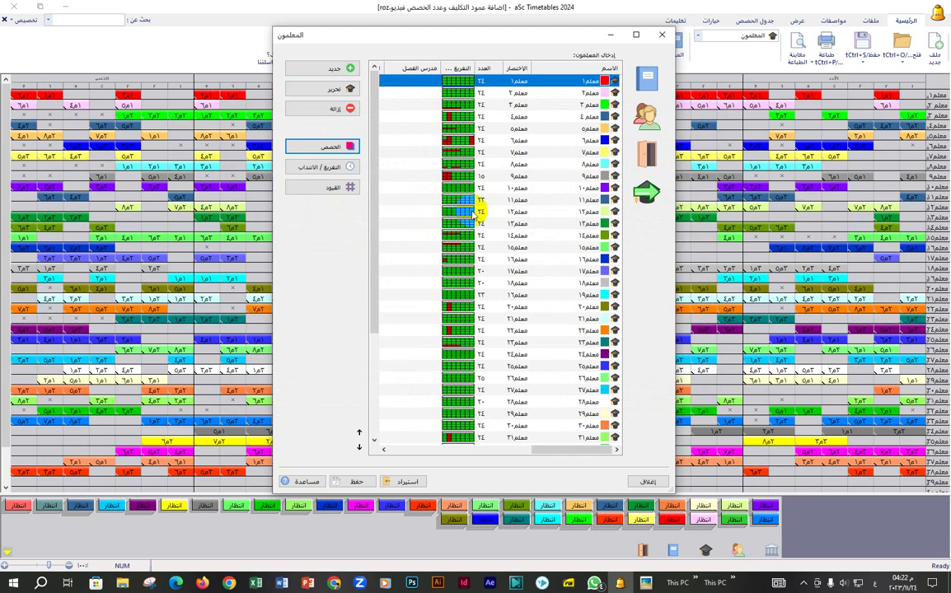
pyautogui.click(329, 168)
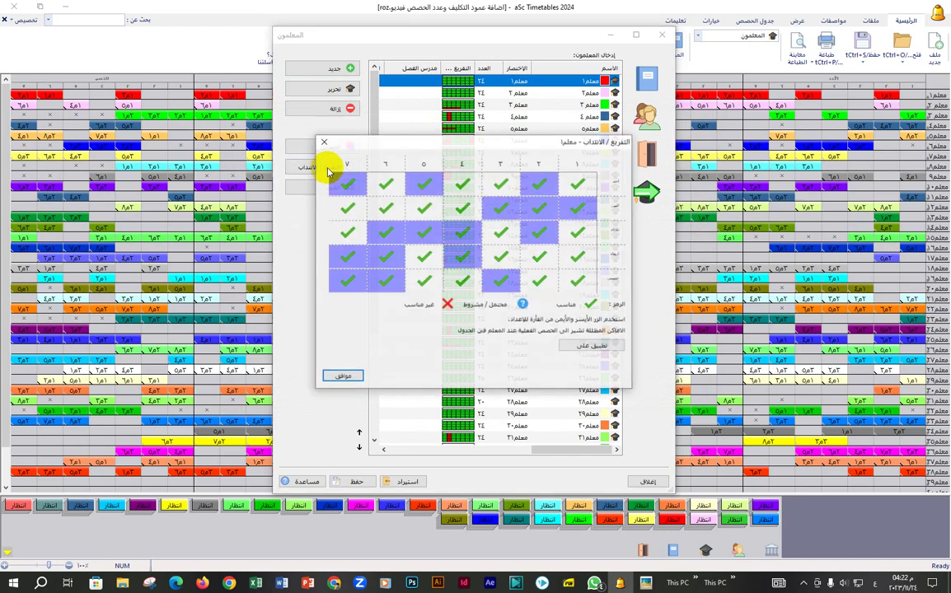
pyautogui.click(342, 376)
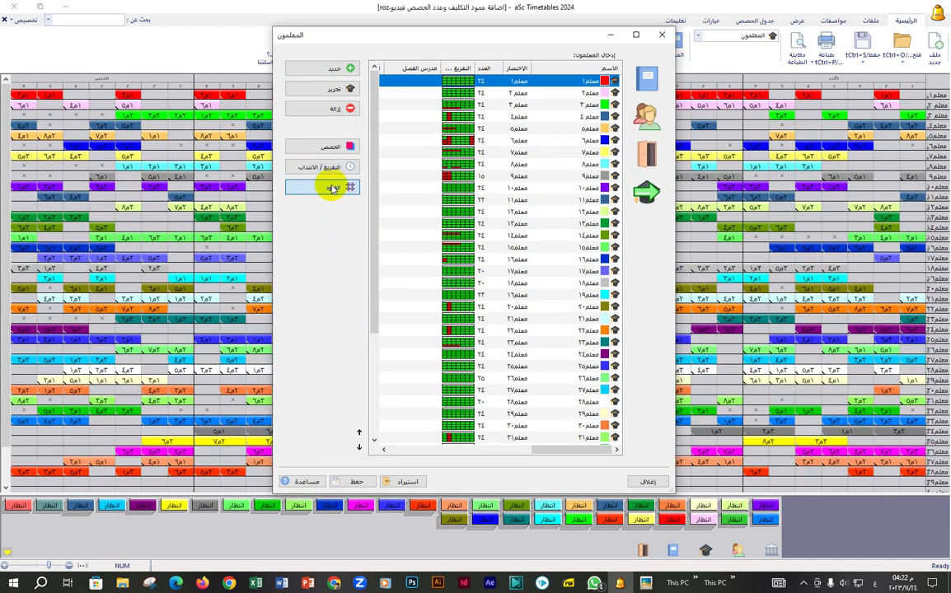
pyautogui.click(332, 188)
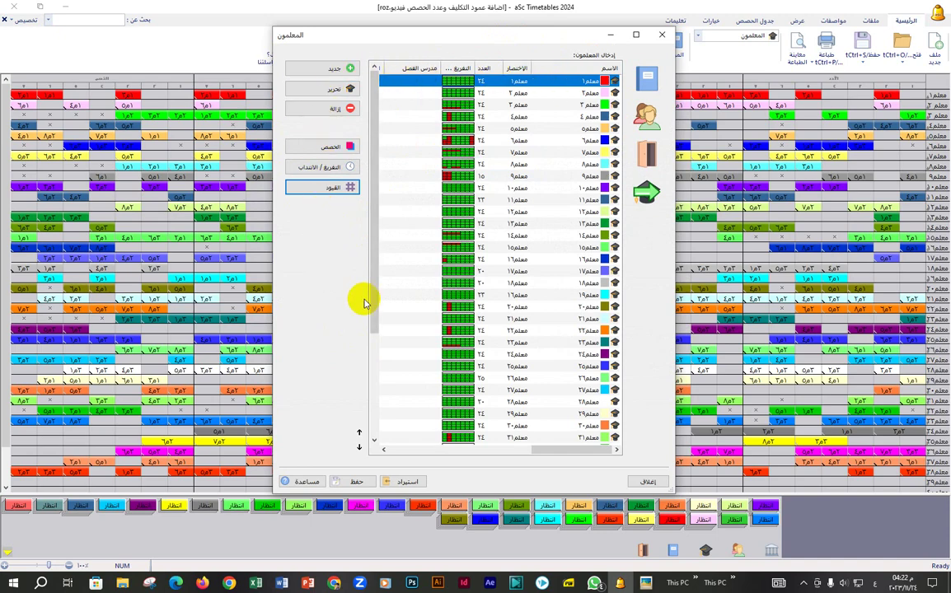
# Add a custom field named التكليف in the details of teacher معلم١
pyautogui.click(320, 90)
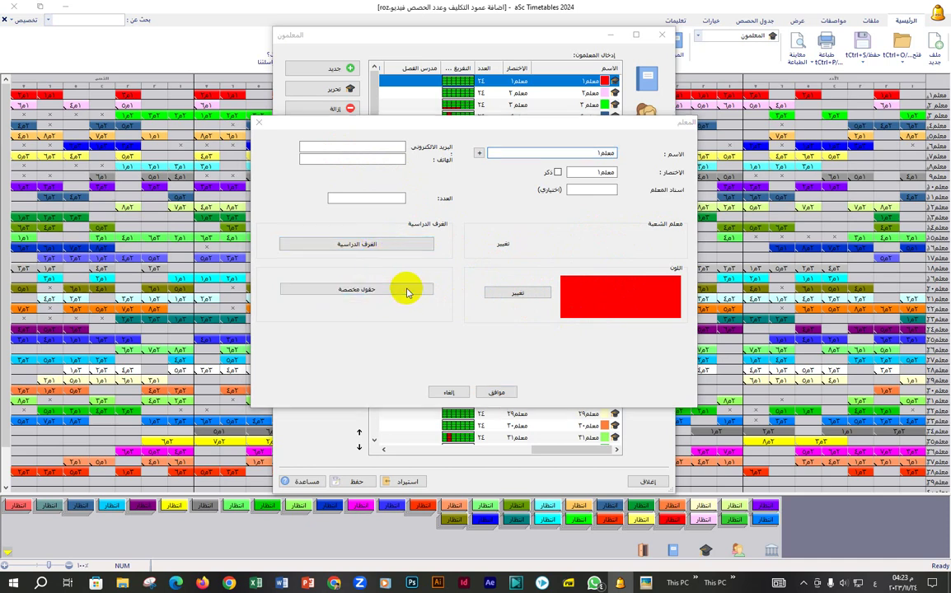
pyautogui.click(405, 292)
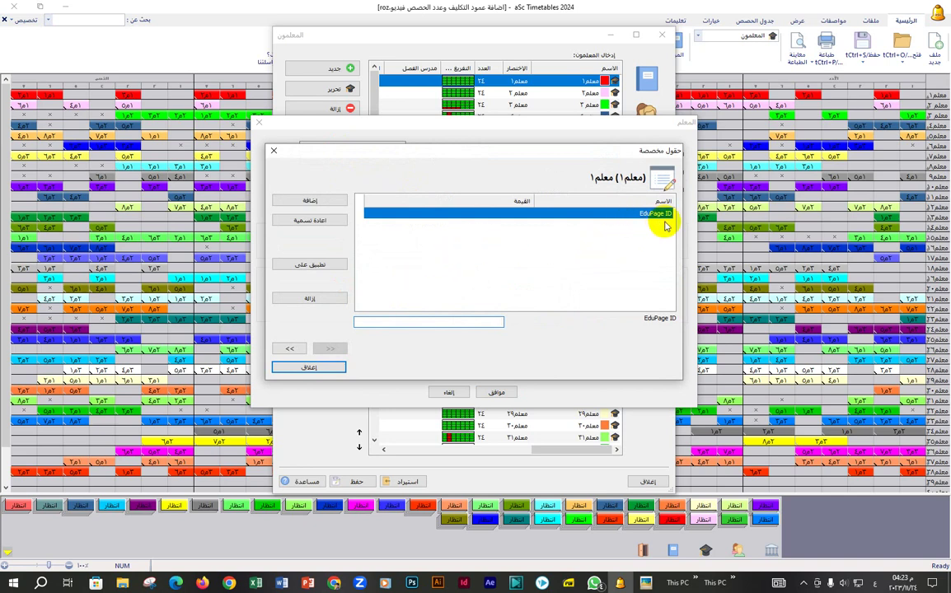
pyautogui.click(605, 224)
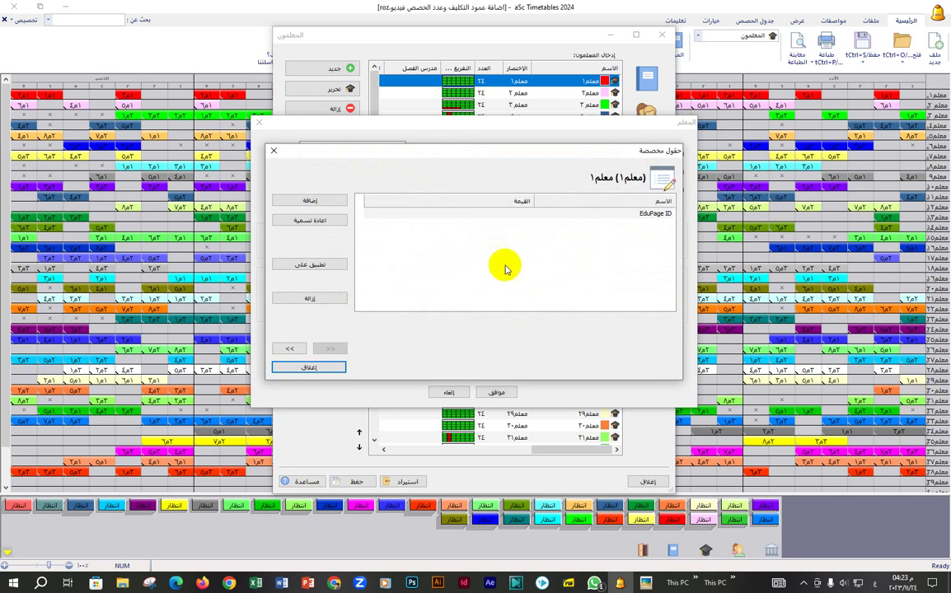
pyautogui.click(584, 223)
pyautogui.click(538, 250)
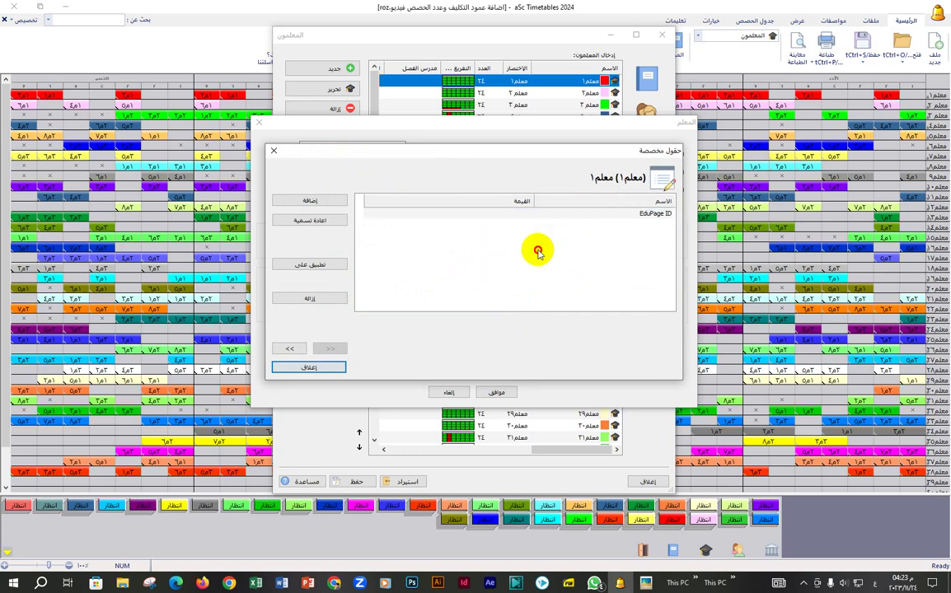
pyautogui.click(312, 200)
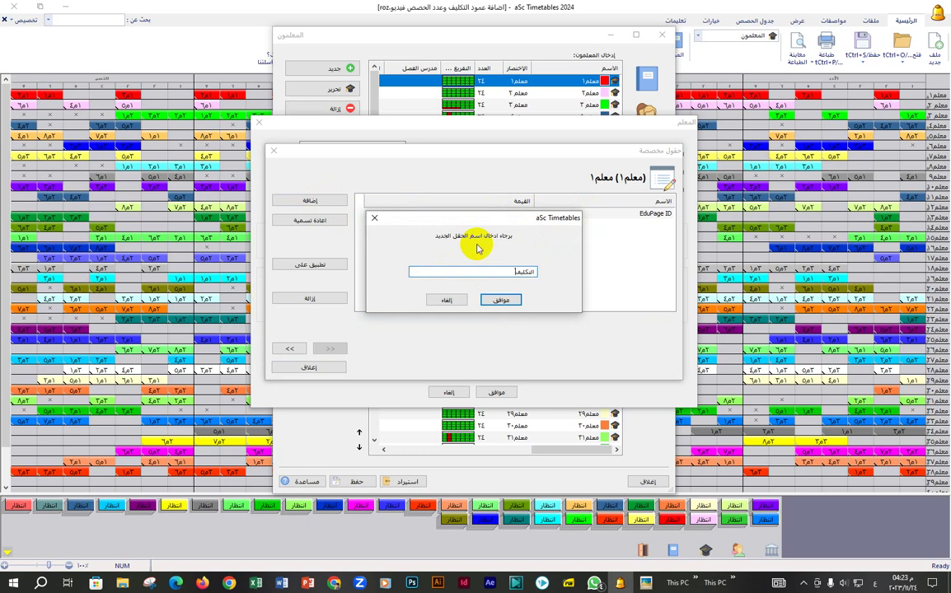
pyautogui.click(504, 301)
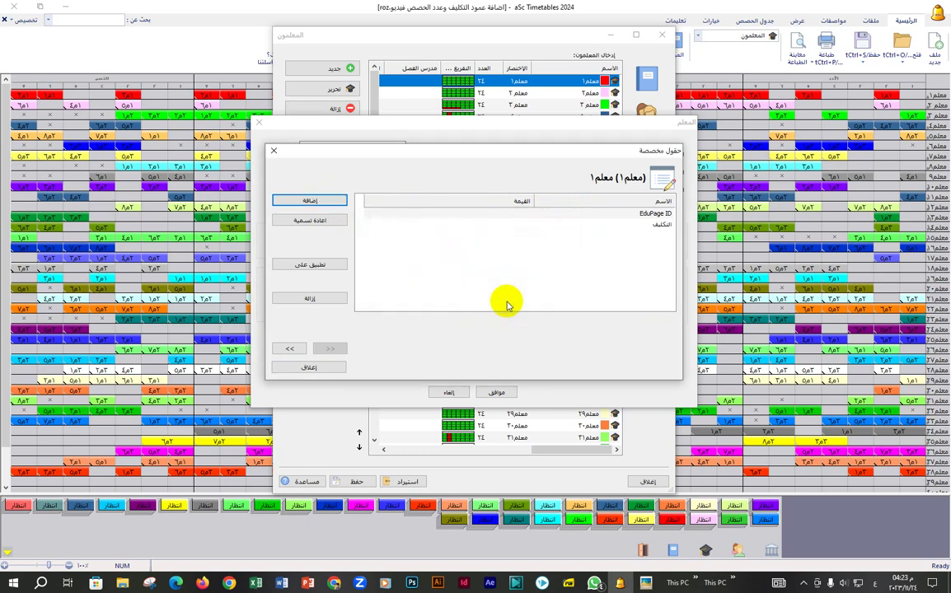
# Set the التكليف field of teacher معلم١ to جماعة الاذاعة, apply it to معلم٩ as well, and confirm the teacher's details
pyautogui.click(499, 224)
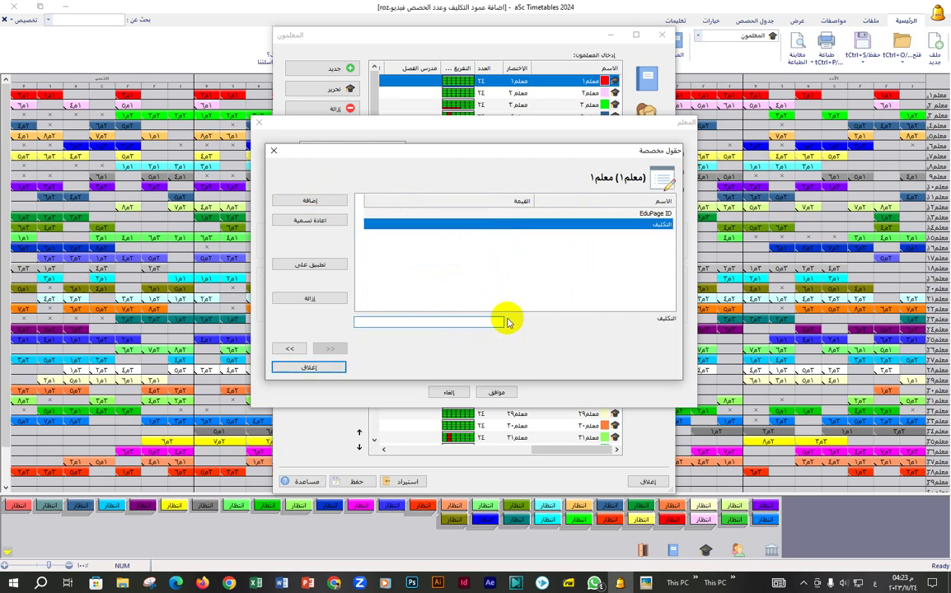
pyautogui.click(488, 322)
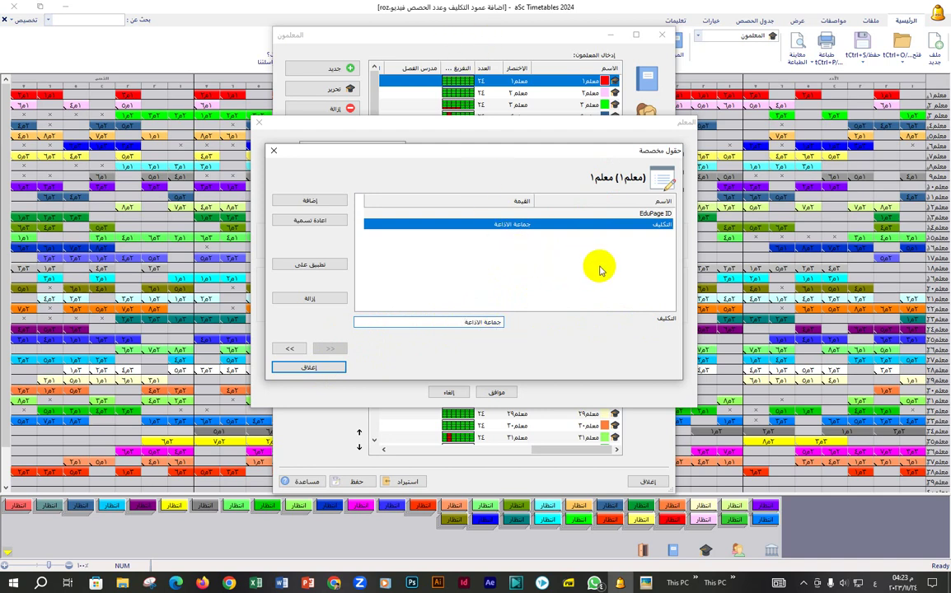
pyautogui.click(324, 267)
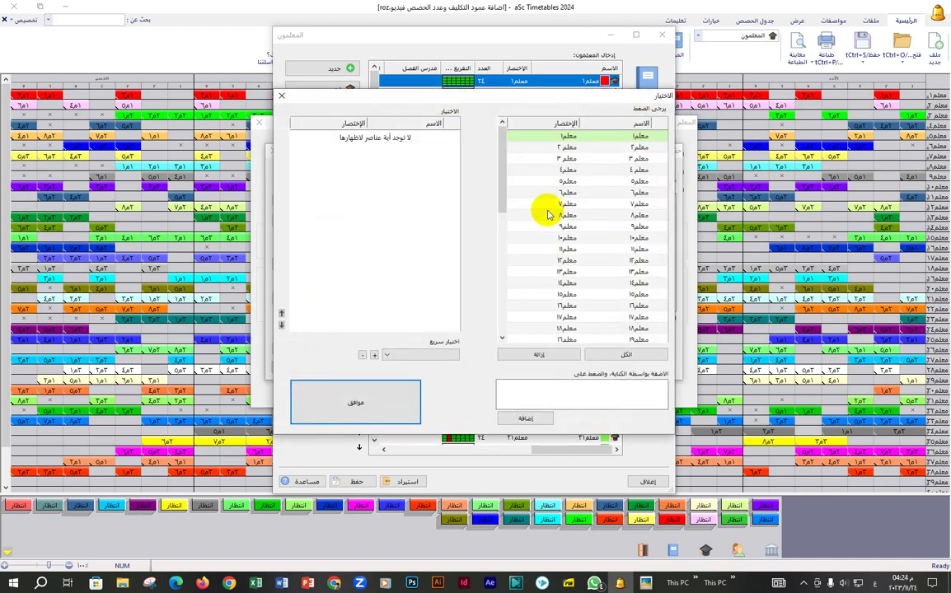
pyautogui.click(622, 229)
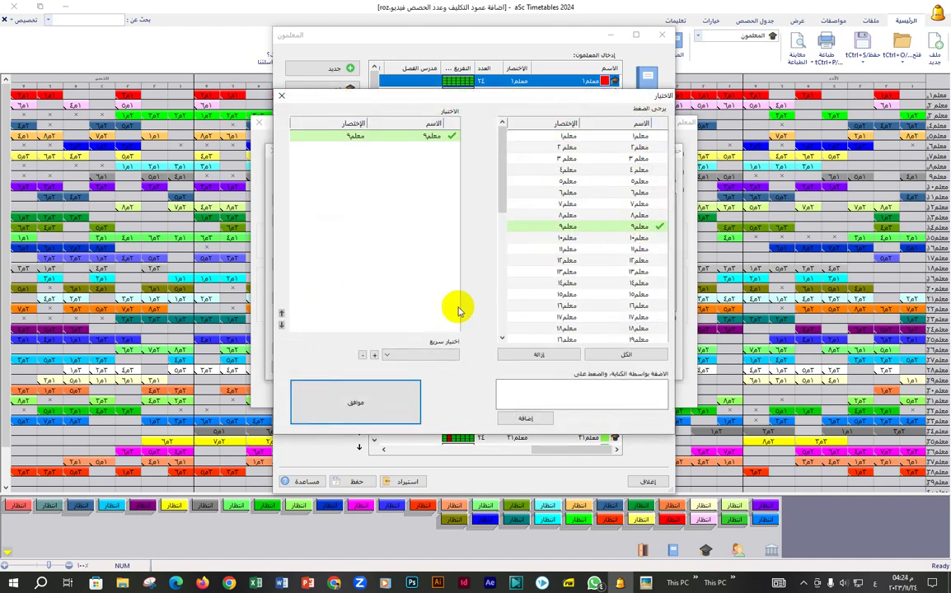
pyautogui.click(382, 390)
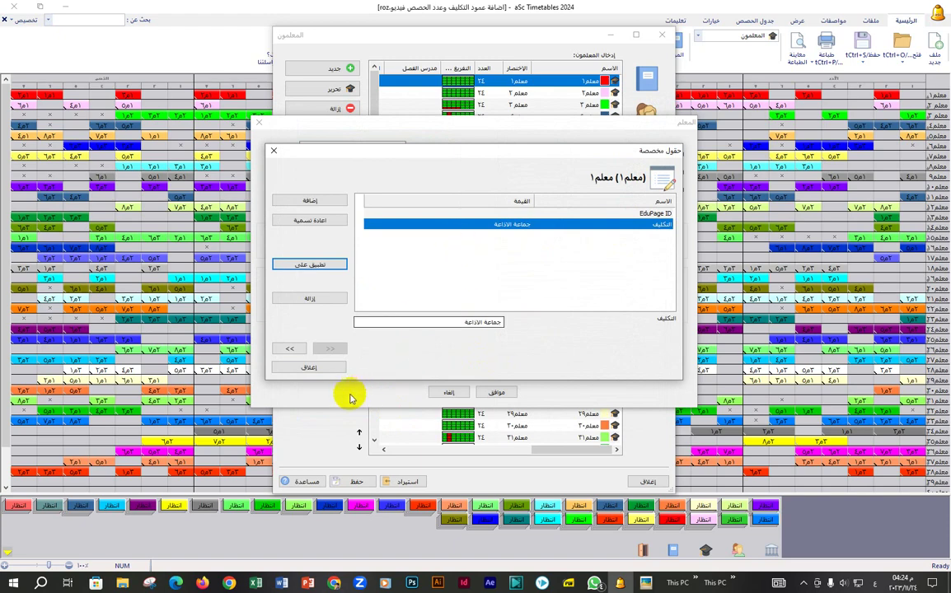
pyautogui.click(338, 368)
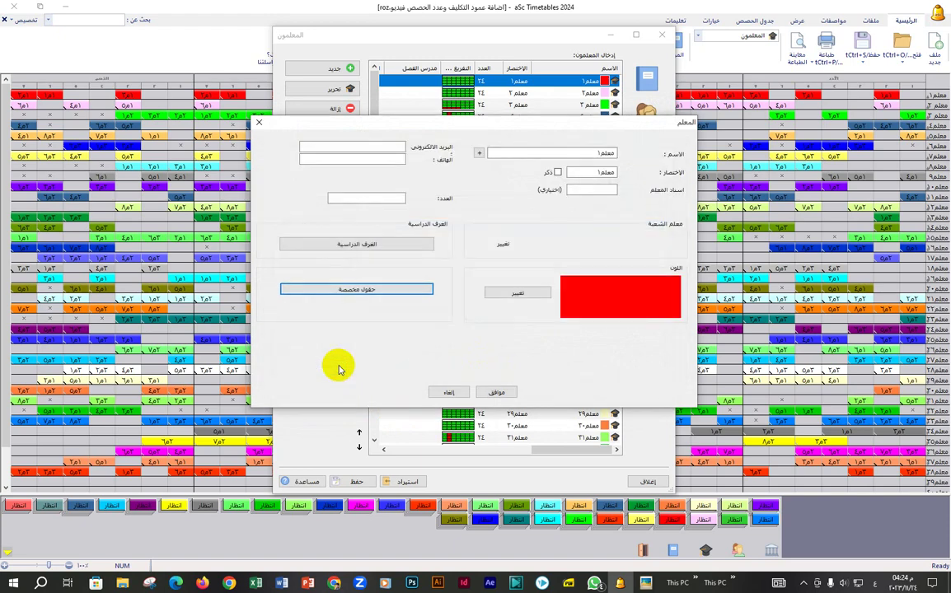
pyautogui.click(499, 393)
# Set the التكليف field of teacher معلم٢ to جماعة الصحافة, apply it to معلم١٠ as well, and confirm the teacher's details
pyautogui.click(567, 94)
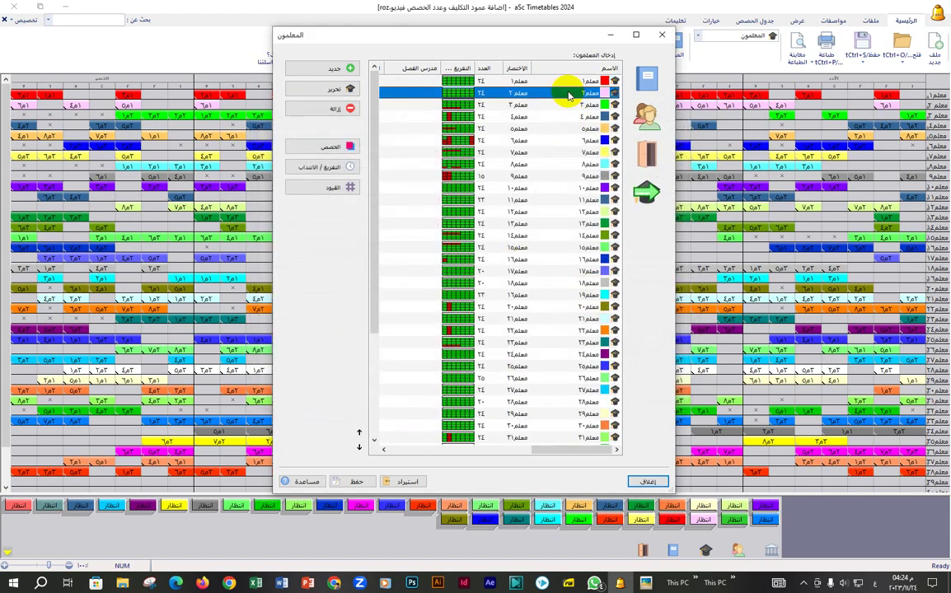
pyautogui.click(292, 91)
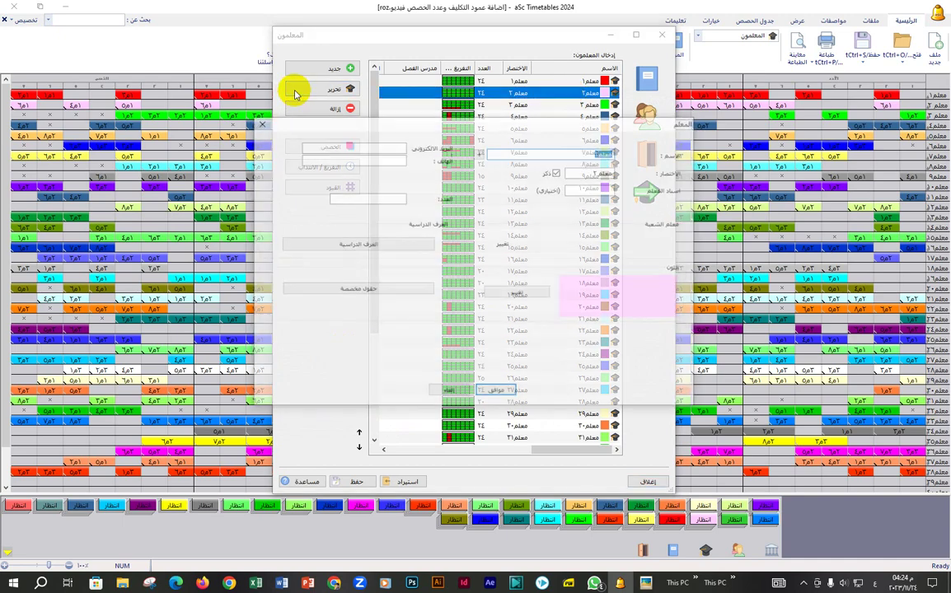
pyautogui.click(388, 288)
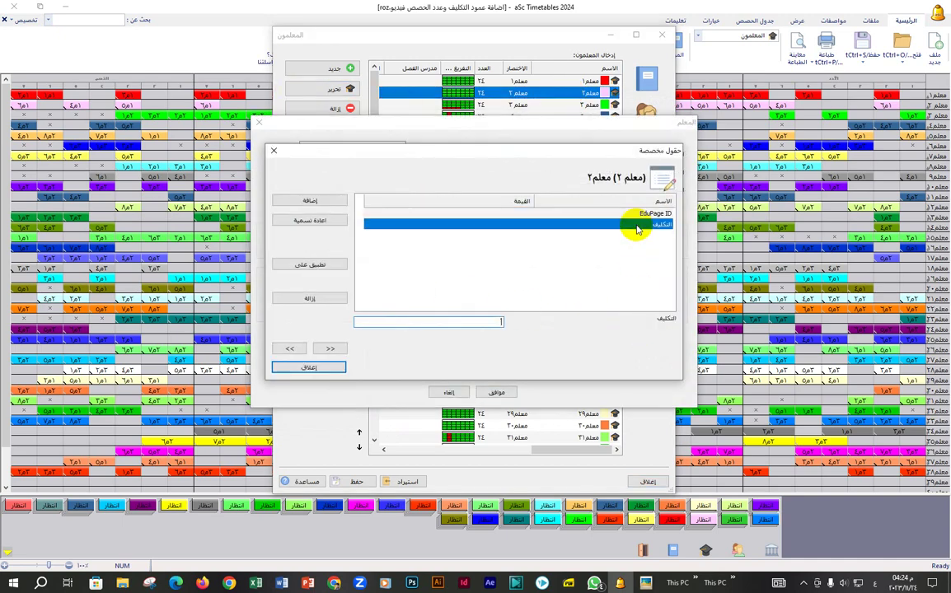
pyautogui.click(595, 224)
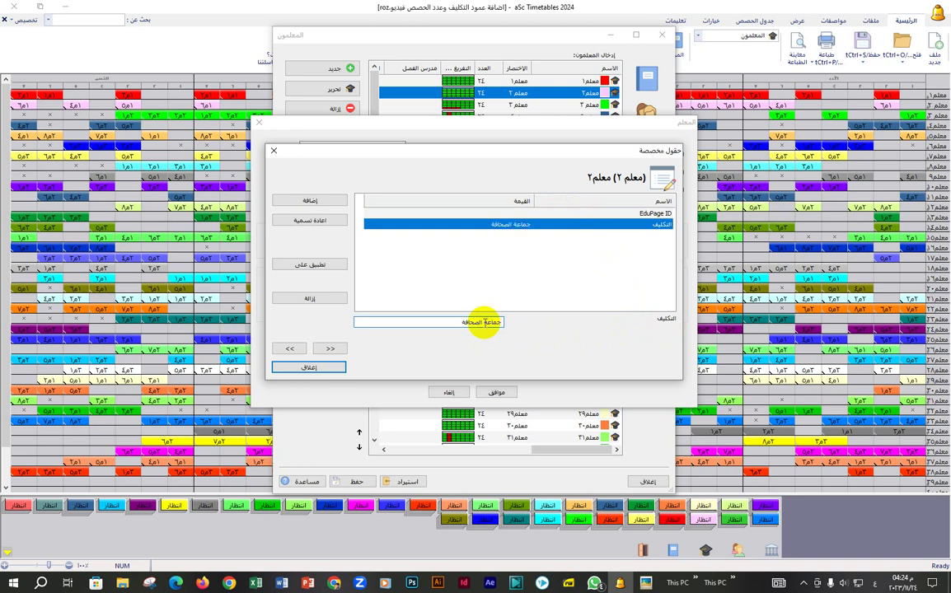
pyautogui.click(311, 265)
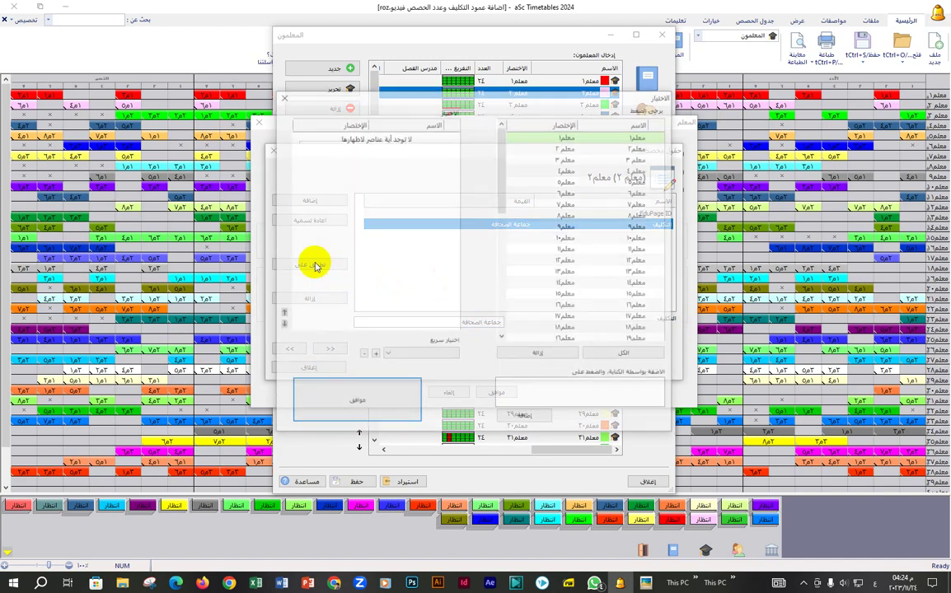
pyautogui.click(599, 240)
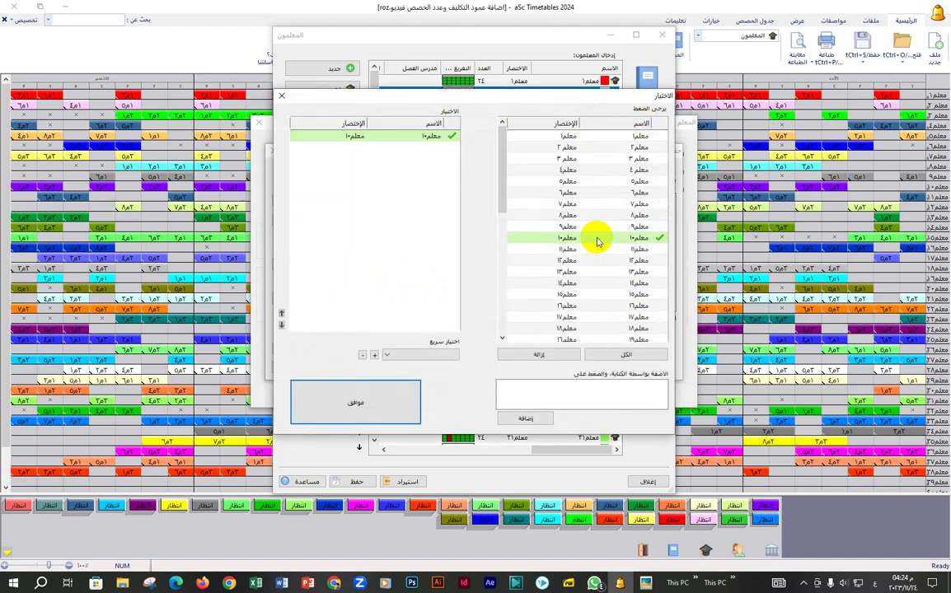
pyautogui.click(403, 410)
pyautogui.click(312, 370)
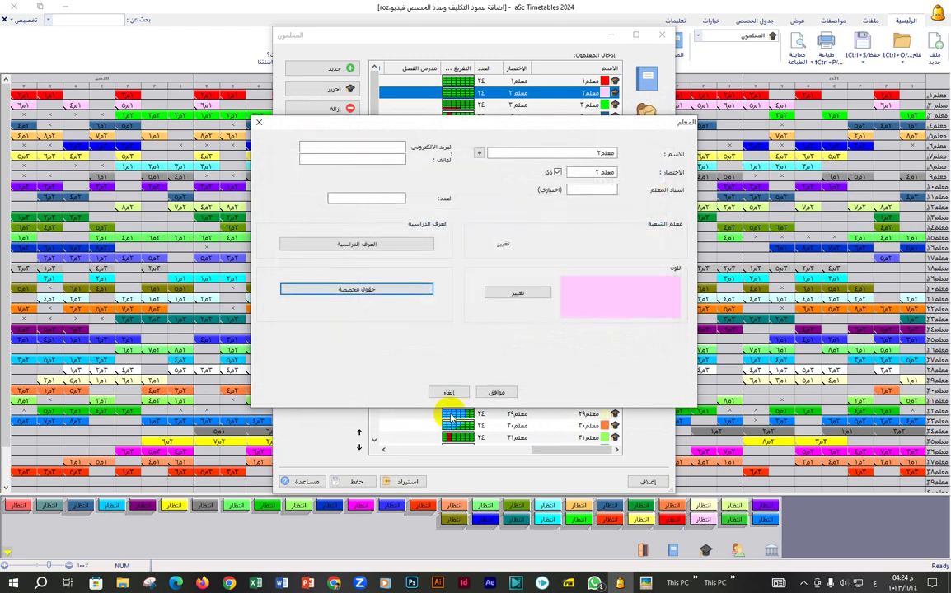
pyautogui.click(496, 394)
# Fill the التكليف field of teacher معلم ٣ with a duty starting with المناظ, apply it to معلم١٢ as well, and confirm the details
pyautogui.click(569, 103)
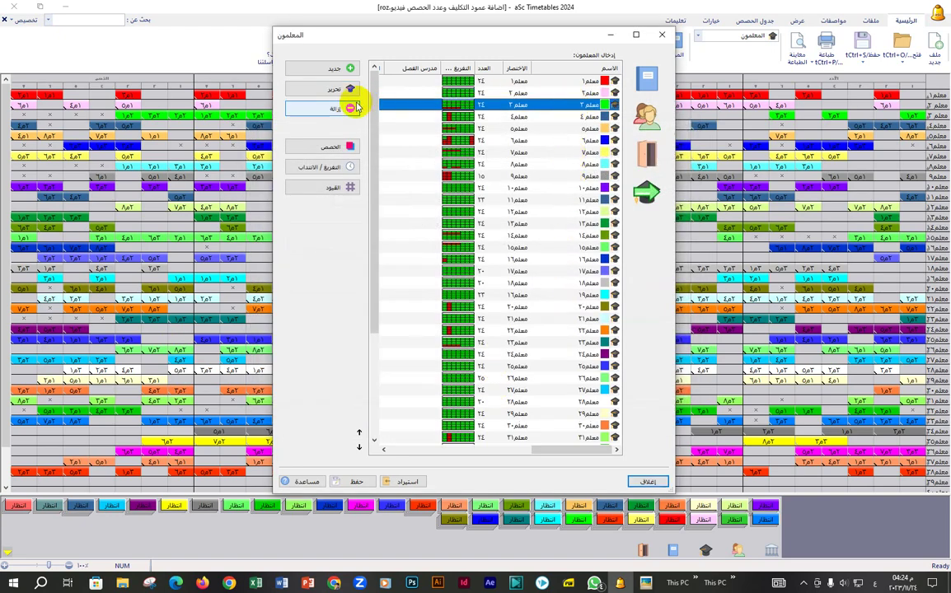
pyautogui.click(327, 91)
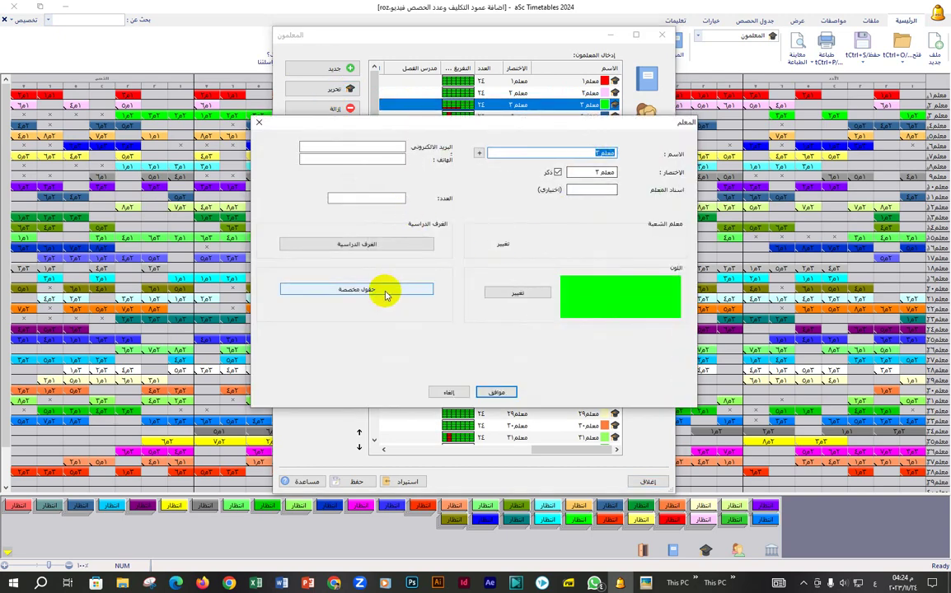
pyautogui.click(385, 293)
pyautogui.click(558, 225)
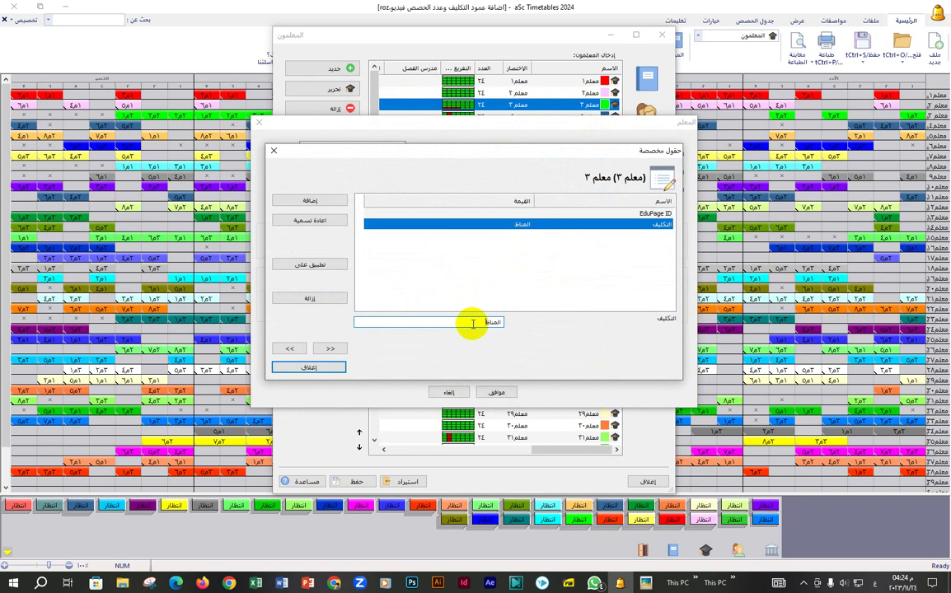
pyautogui.click(321, 264)
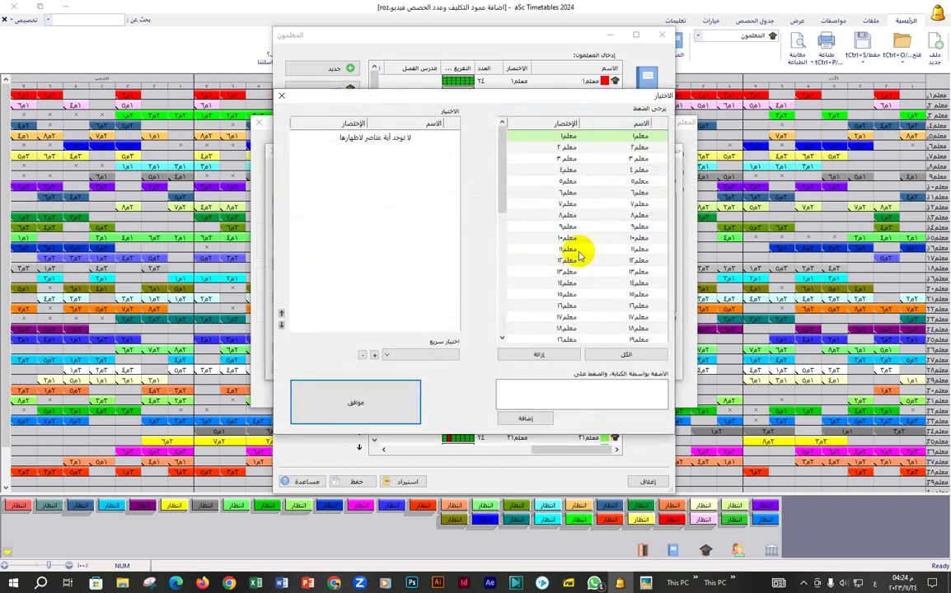
pyautogui.click(577, 262)
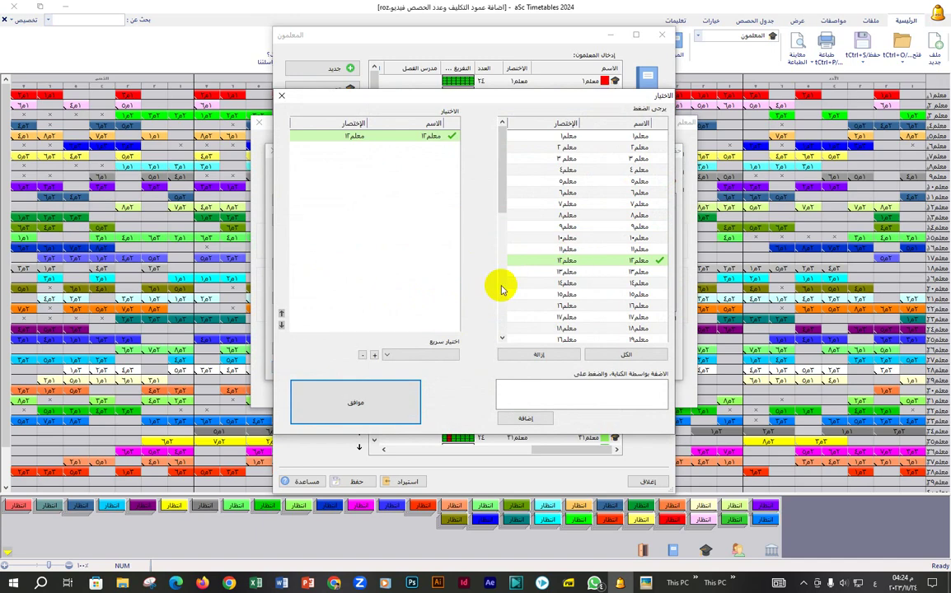
pyautogui.click(384, 410)
pyautogui.click(314, 367)
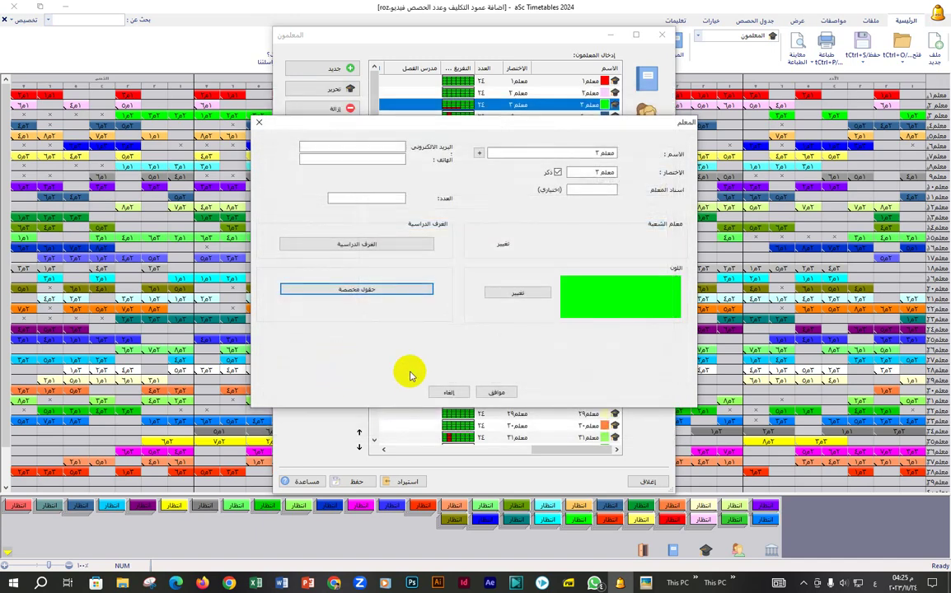
pyautogui.click(500, 393)
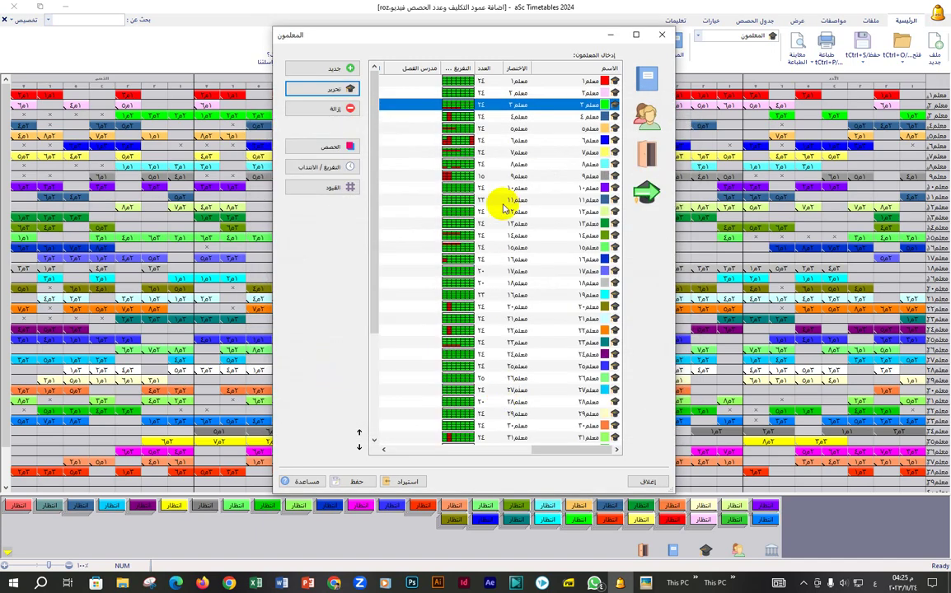
# Set the التكليف custom field of teacher معلم ٤ to اشراف الاحد
pyautogui.click(507, 117)
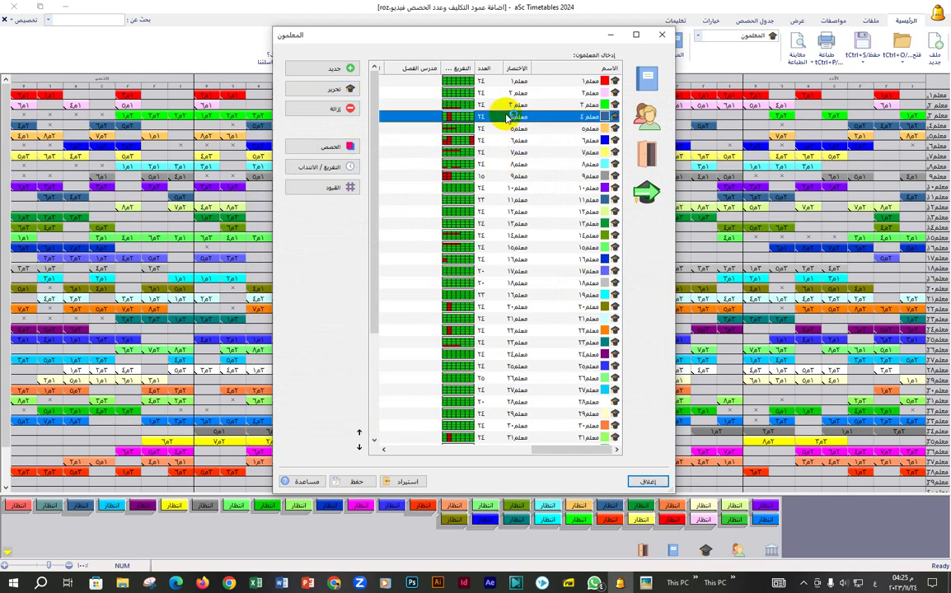
pyautogui.click(341, 166)
pyautogui.click(323, 143)
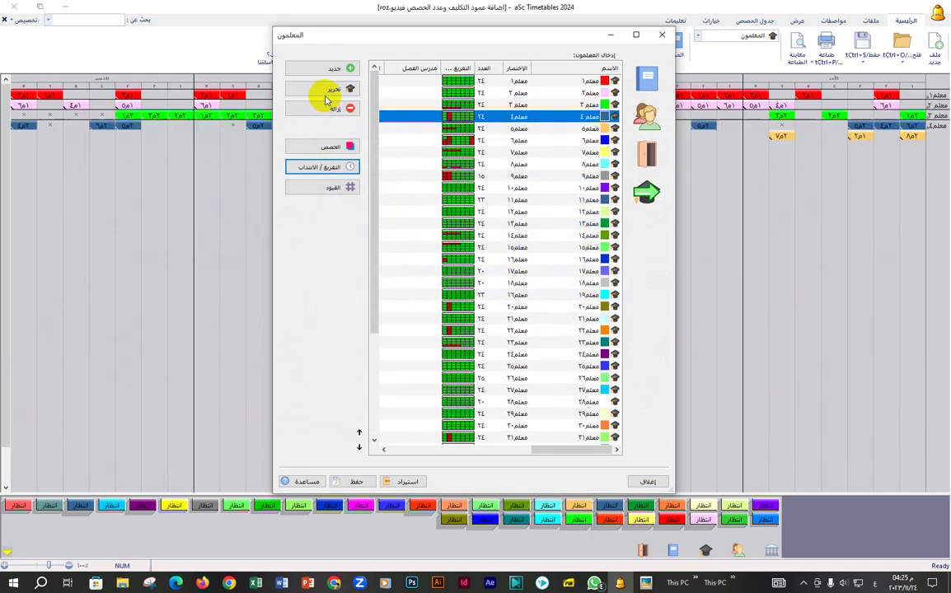
pyautogui.click(328, 91)
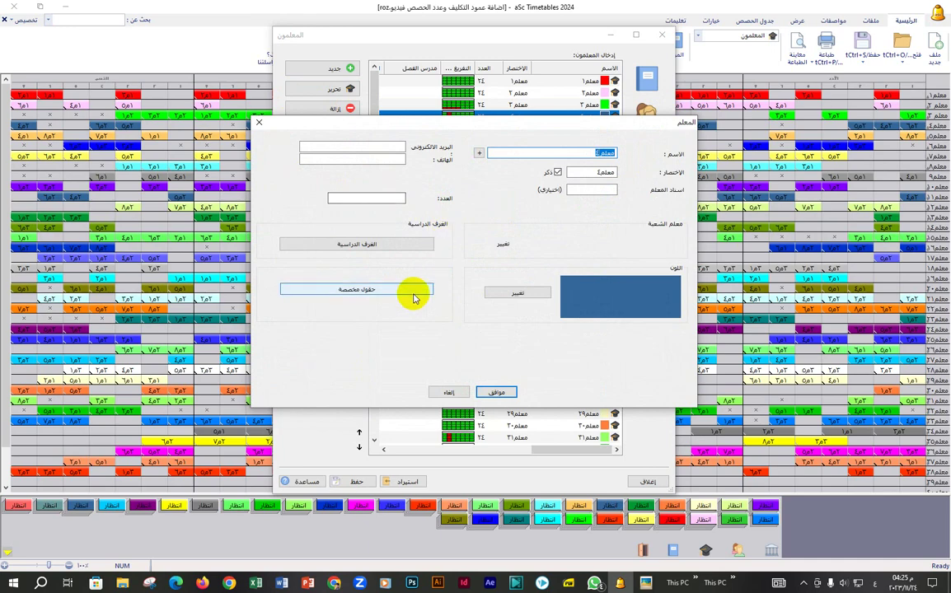
pyautogui.click(412, 290)
pyautogui.click(544, 225)
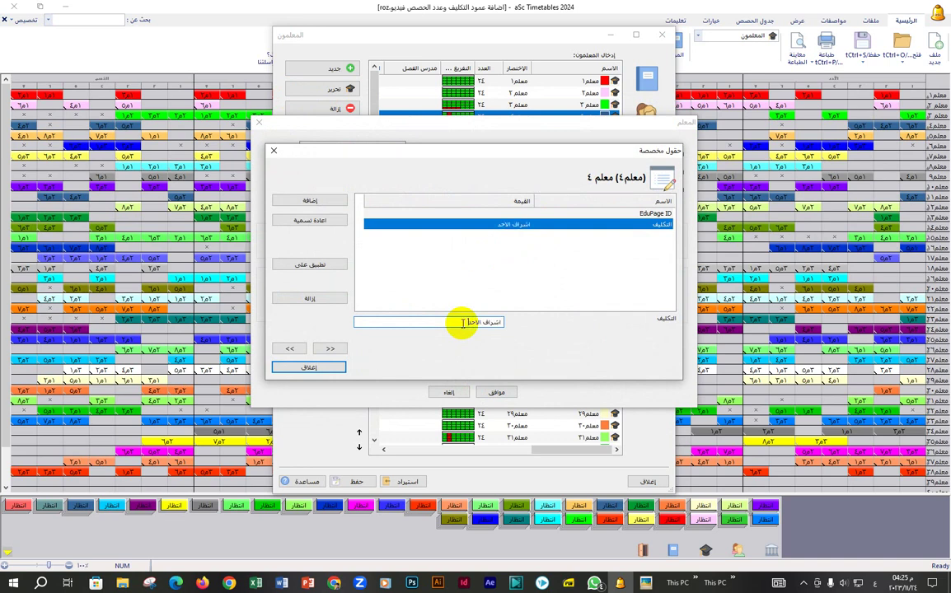
# Apply the اشراف الاحد duty to معلم١٣, معلم١٤ and معلم١٥ as well, and confirm the details of teacher معلم ٤
pyautogui.click(310, 265)
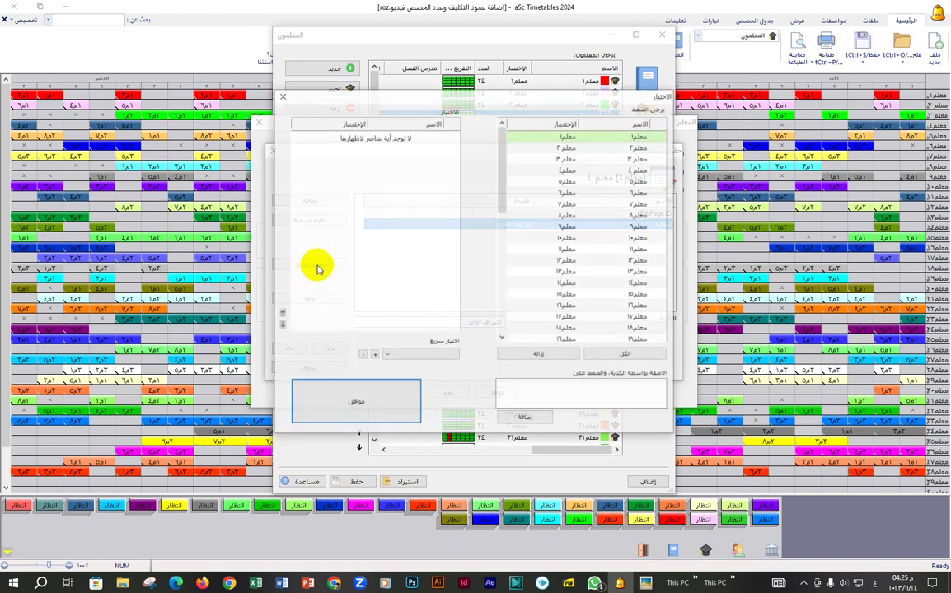
pyautogui.click(583, 271)
pyautogui.click(582, 282)
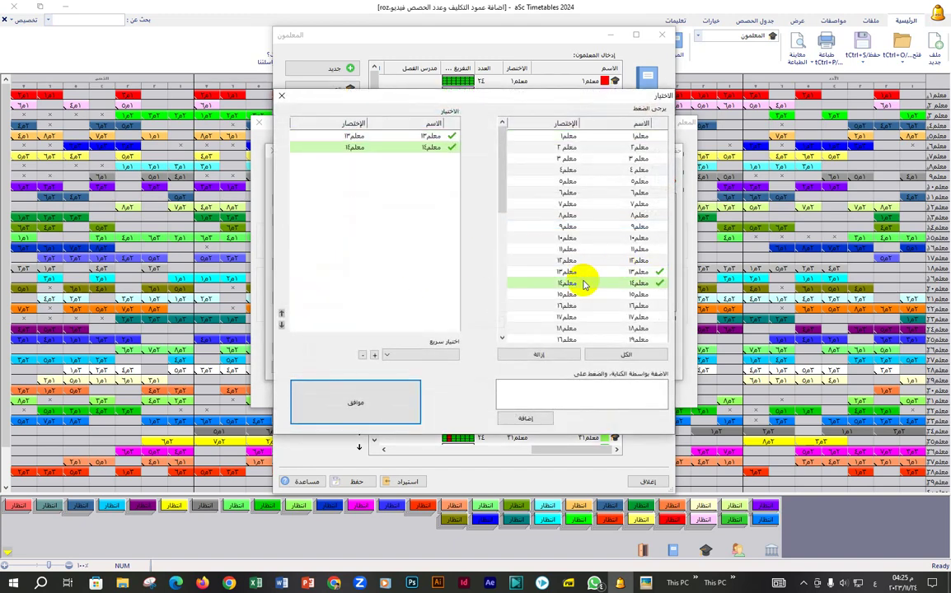
pyautogui.click(576, 294)
pyautogui.click(371, 412)
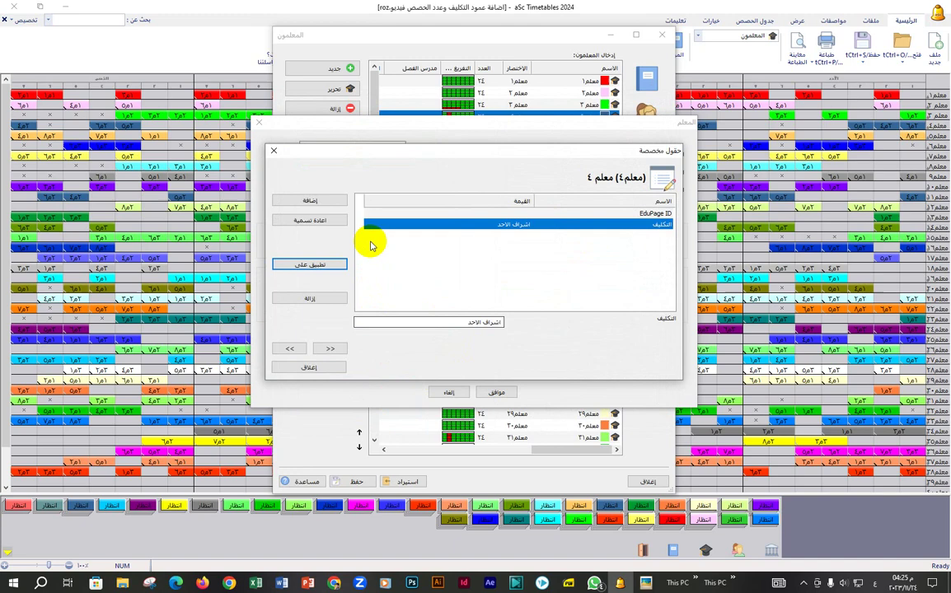
pyautogui.click(334, 369)
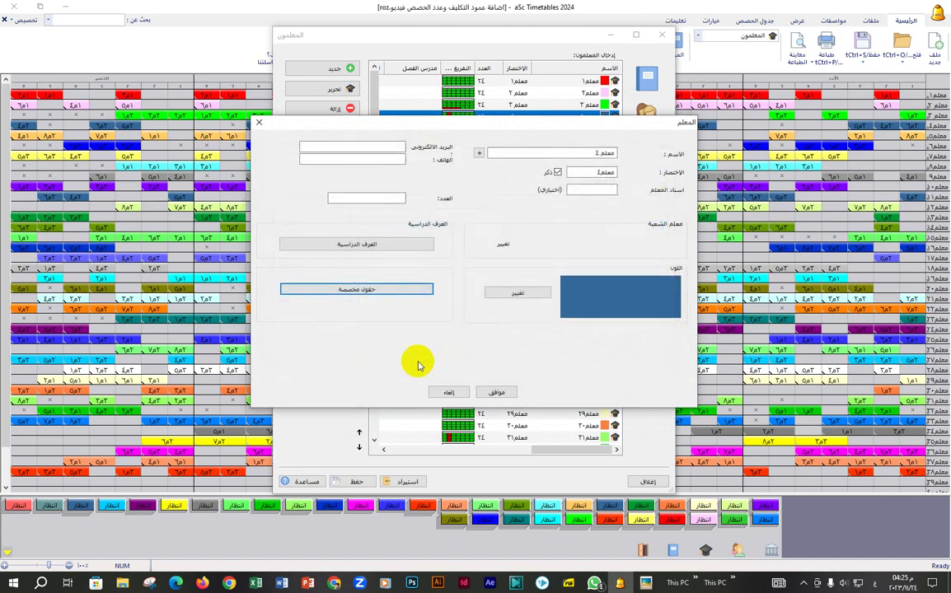
pyautogui.click(496, 392)
# Set the التكليف field of teacher معلم٥ to جماعة البيئة and confirm the teacher's details
pyautogui.click(573, 129)
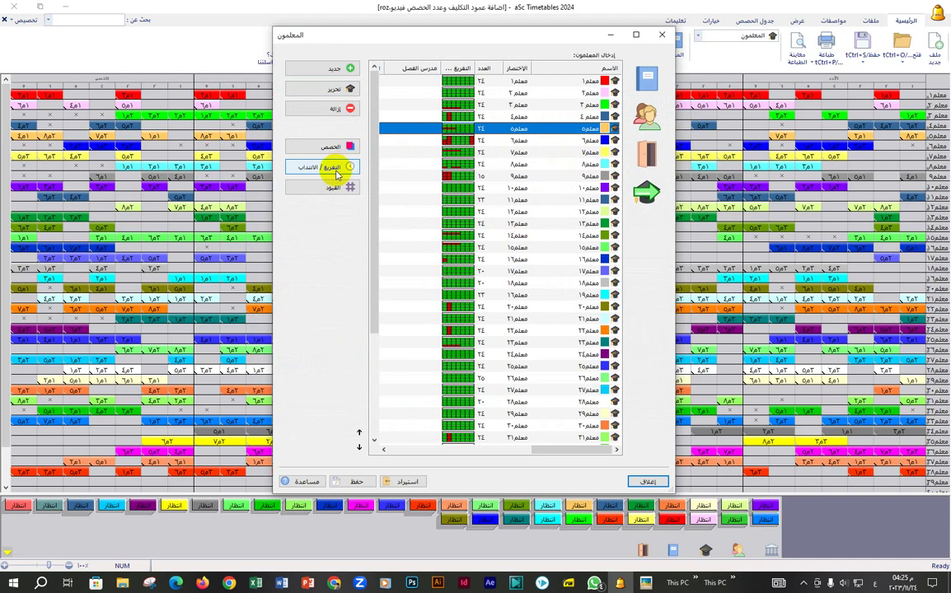
pyautogui.click(332, 89)
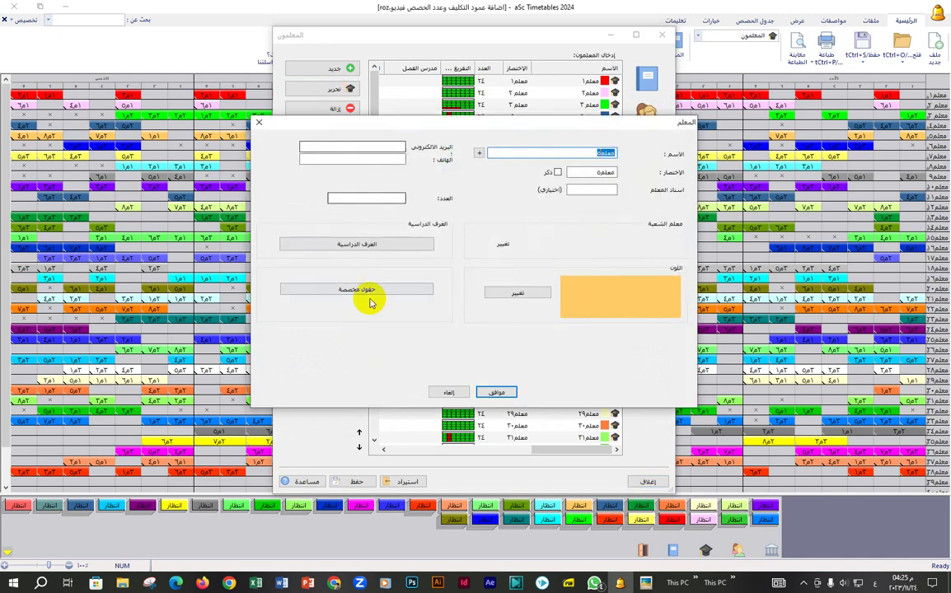
pyautogui.click(371, 284)
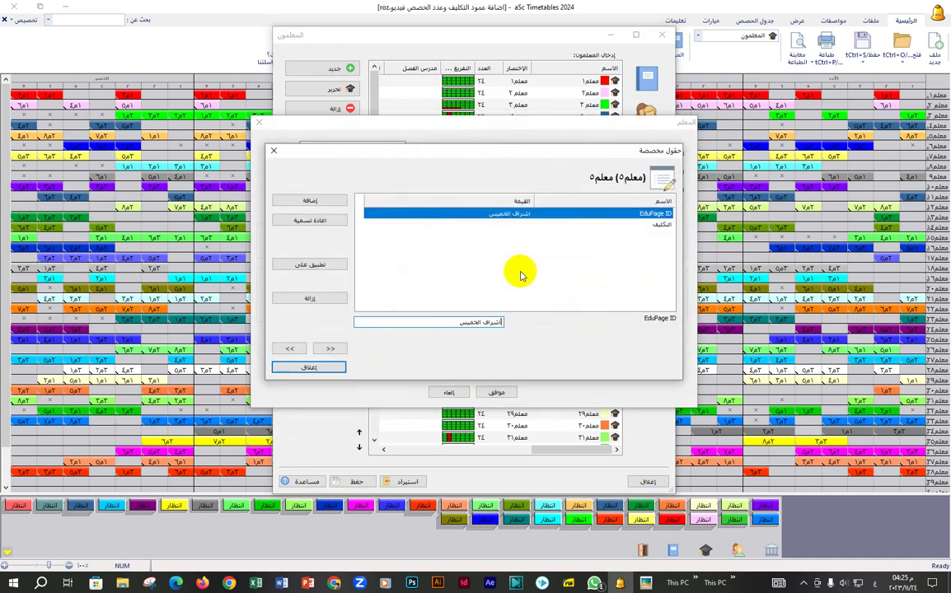
pyautogui.click(528, 226)
pyautogui.click(467, 322)
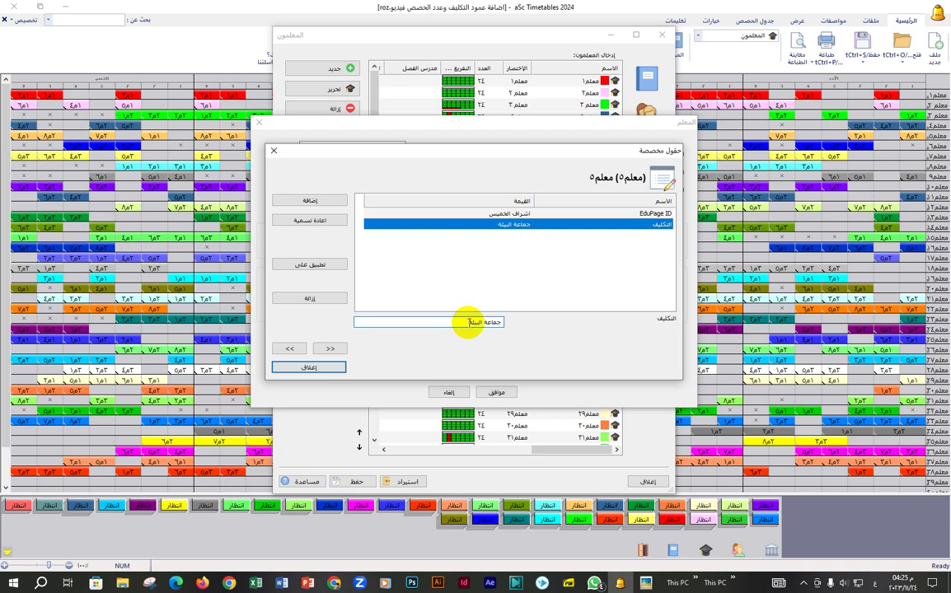
pyautogui.write('جماعة البنة')
pyautogui.click(326, 367)
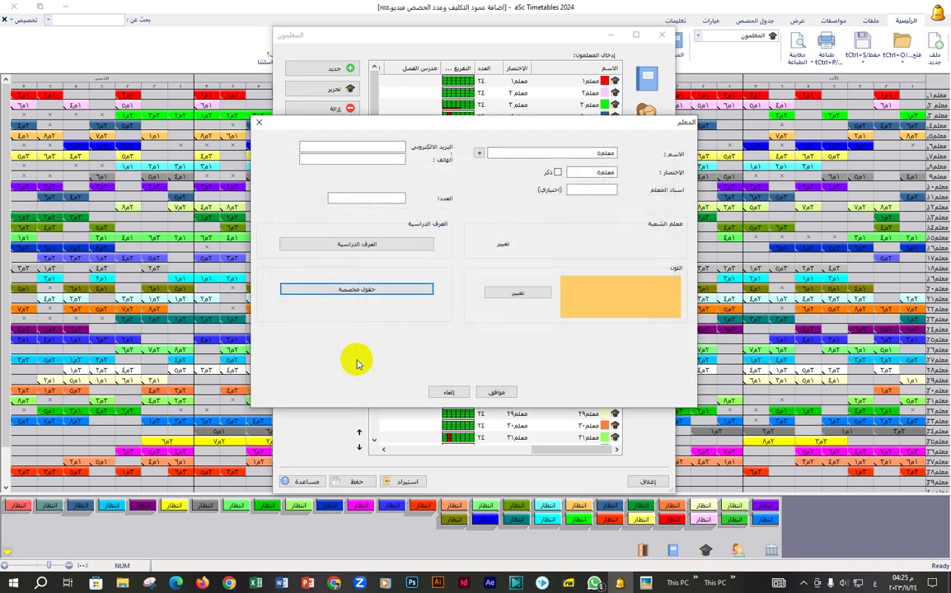
pyautogui.click(496, 393)
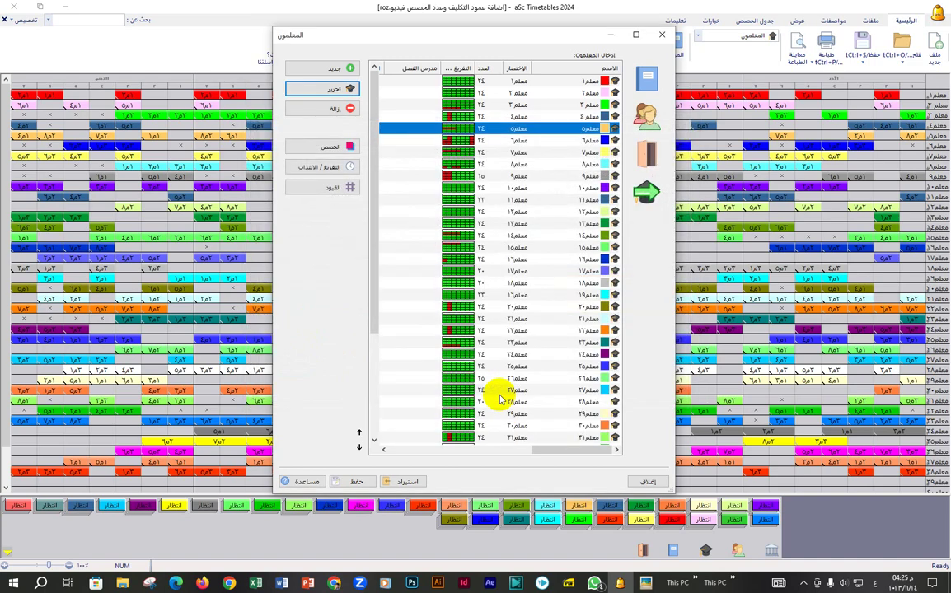
# Set the التكليف field of teacher معلم٦ to التحدث بالفصحى and confirm the teacher's details
pyautogui.click(517, 141)
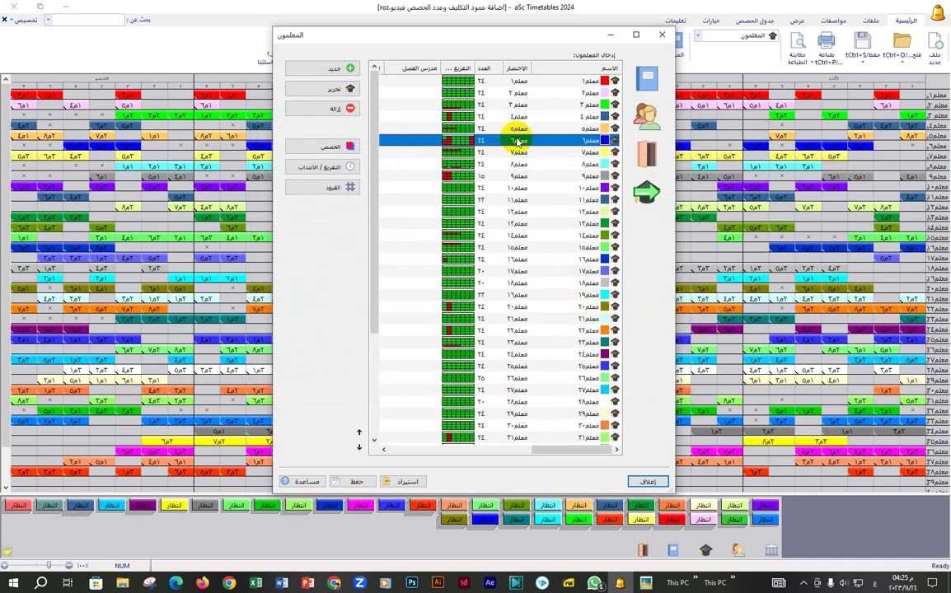
pyautogui.click(337, 88)
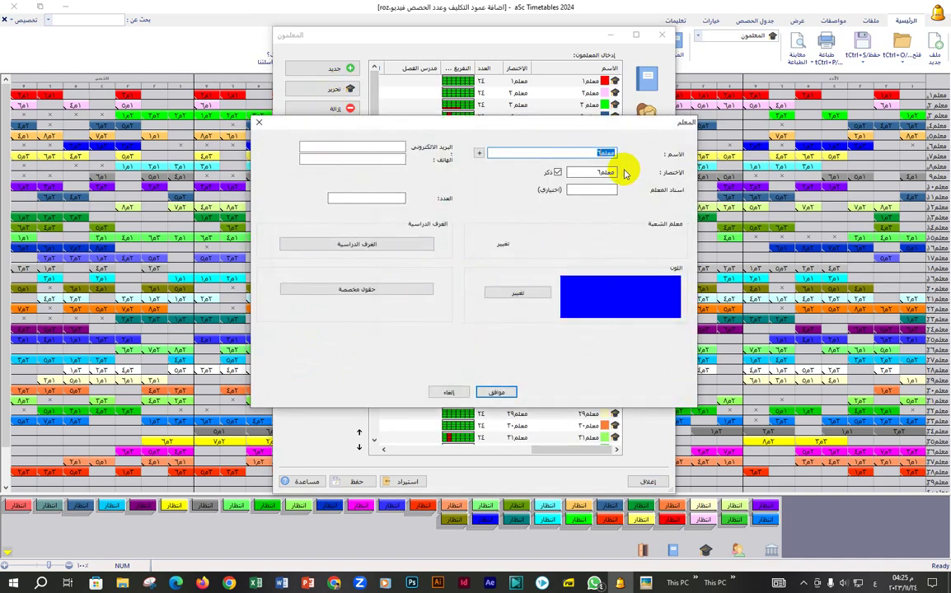
pyautogui.click(393, 288)
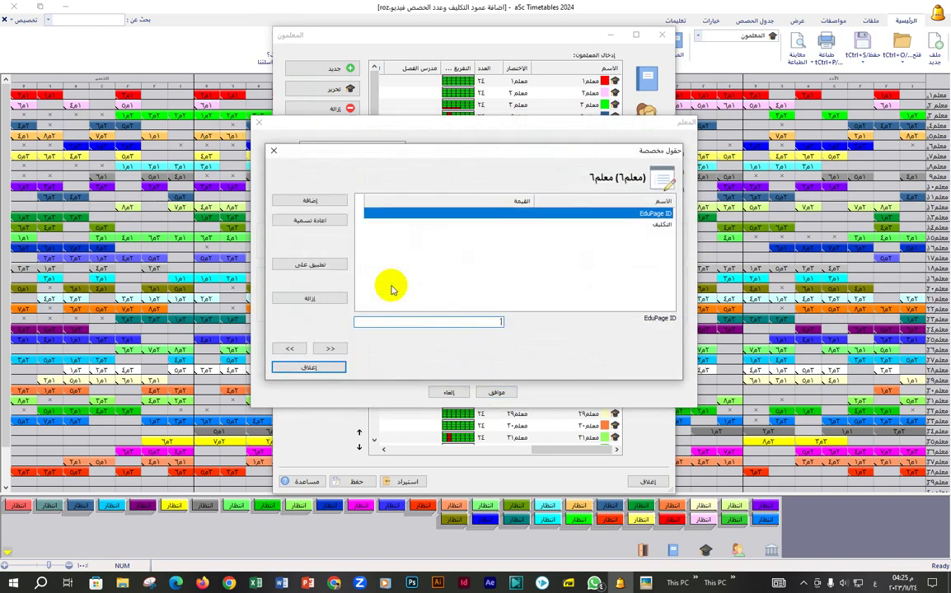
pyautogui.click(647, 225)
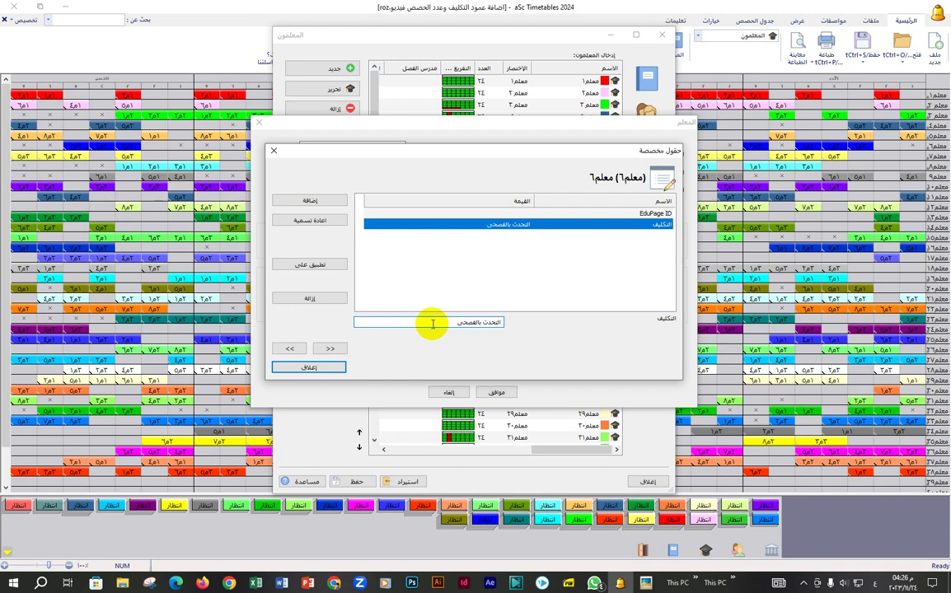
pyautogui.click(293, 369)
pyautogui.click(496, 392)
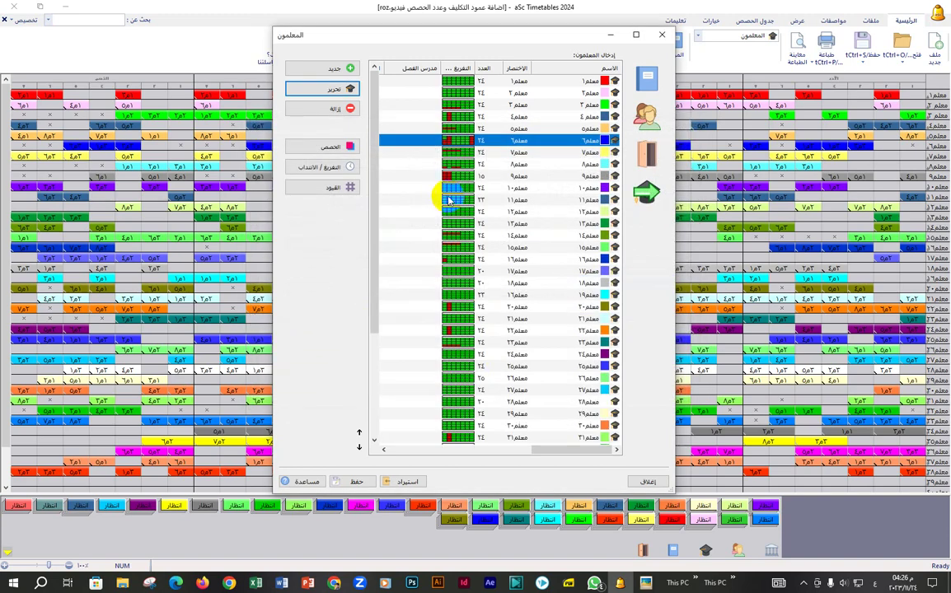
# Set the التكليف custom field of teacher معلم٧ to البرلمان المدرسي
pyautogui.click(511, 154)
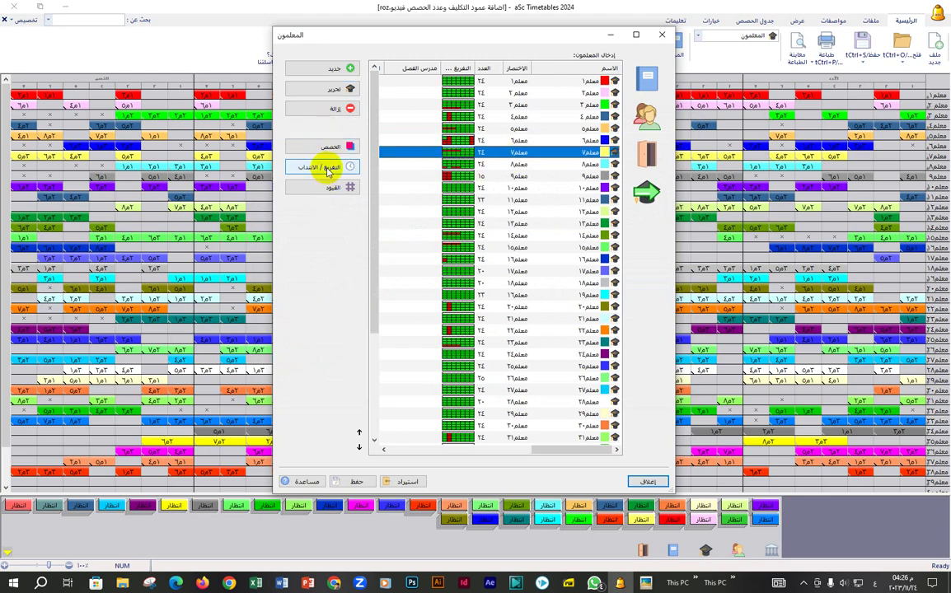
pyautogui.click(333, 90)
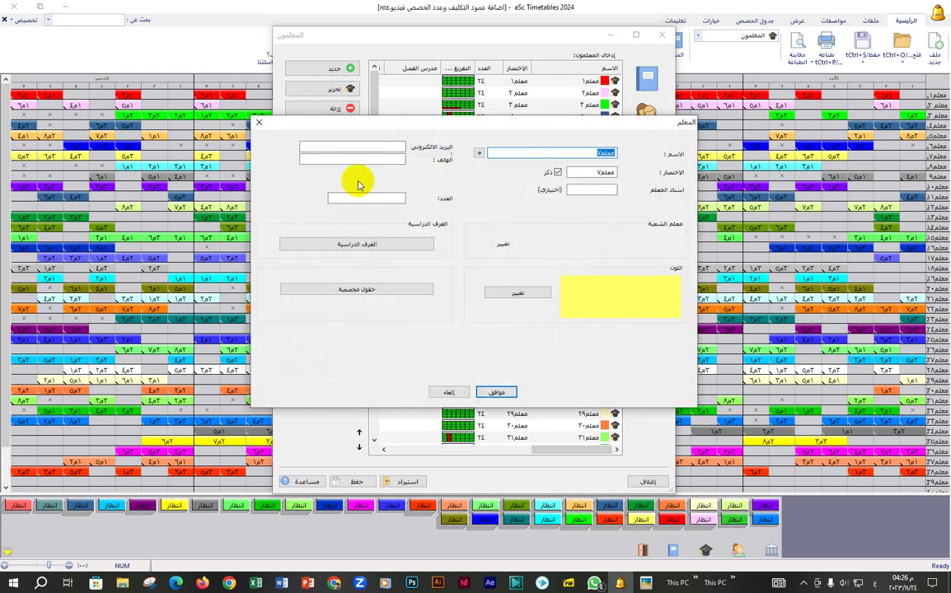
pyautogui.click(364, 294)
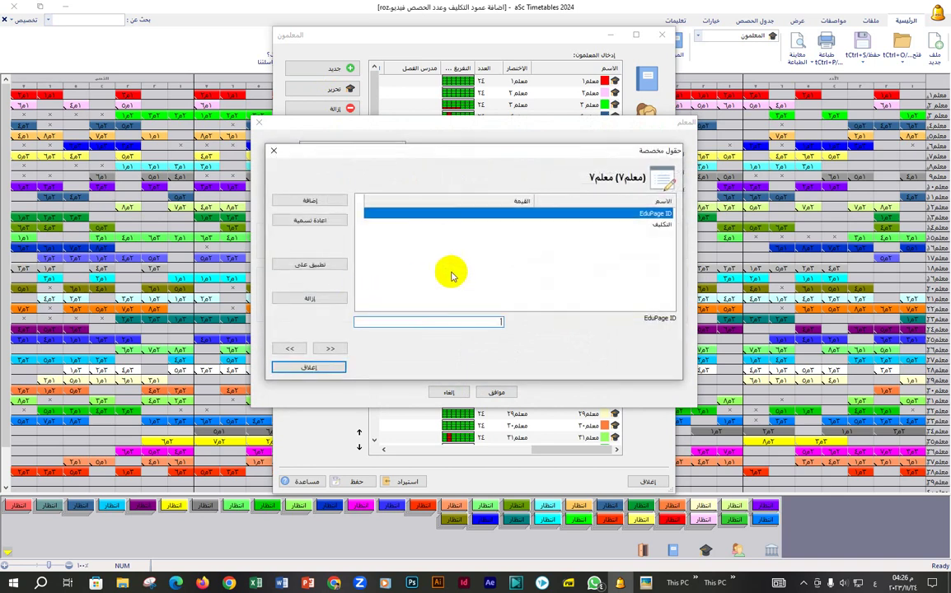
pyautogui.click(577, 225)
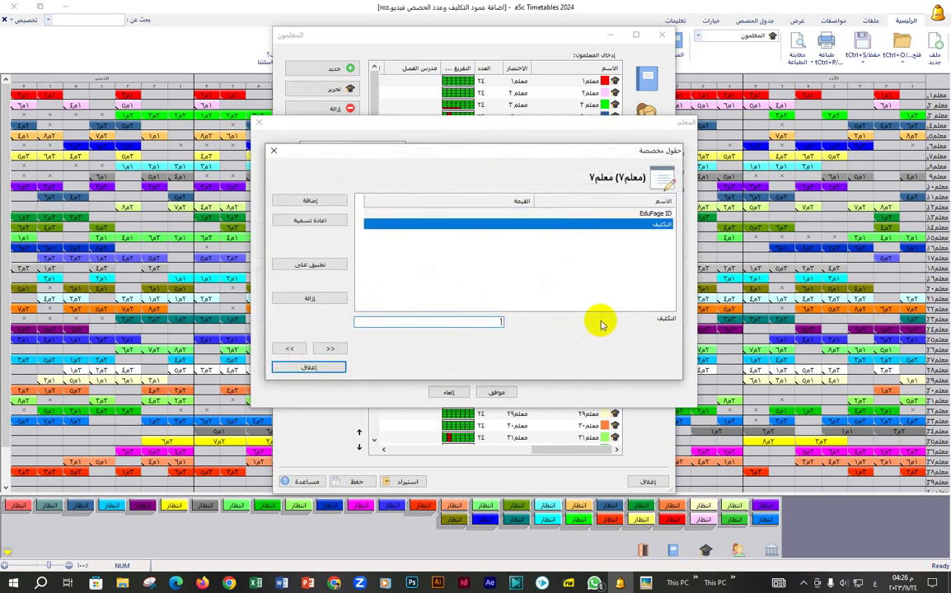
pyautogui.click(469, 320)
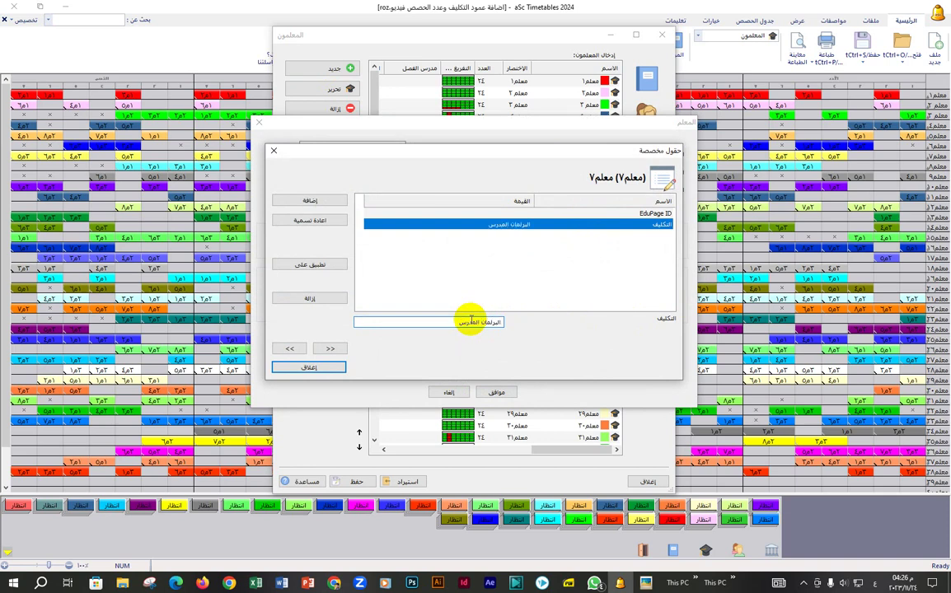
# Apply the البرلمان المدرسي duty to معلم٨ as well, and confirm the details of teacher معلم٧
pyautogui.click(317, 265)
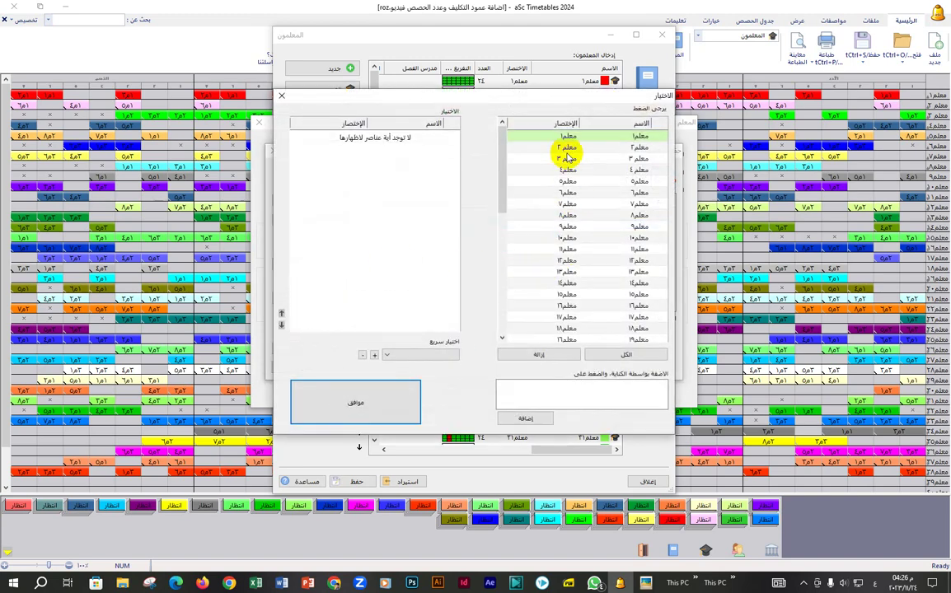
pyautogui.moveTo(576, 95)
pyautogui.mouseDown()
pyautogui.moveTo(581, 226)
pyautogui.moveTo(522, 233)
pyautogui.moveTo(569, 107)
pyautogui.mouseUp()
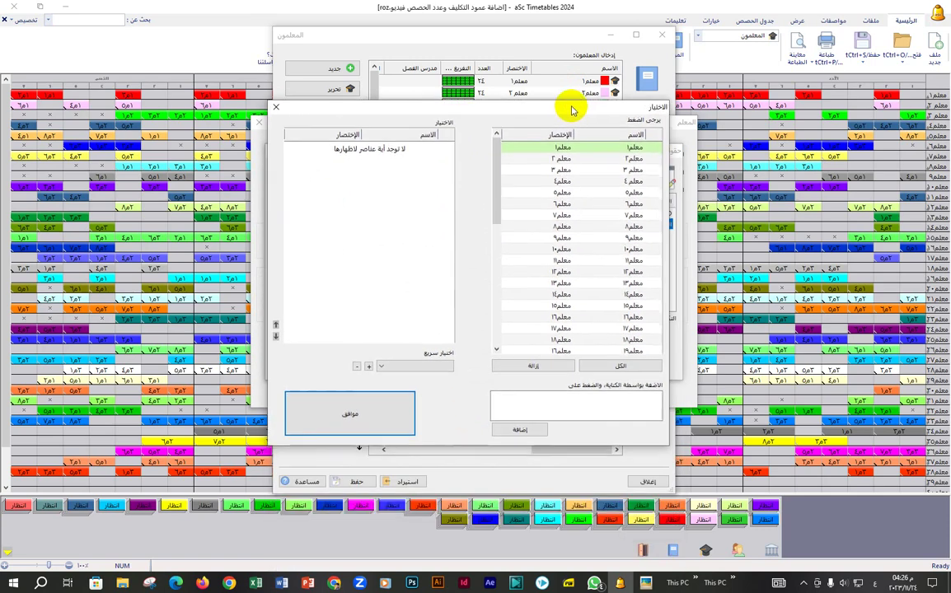
pyautogui.click(609, 219)
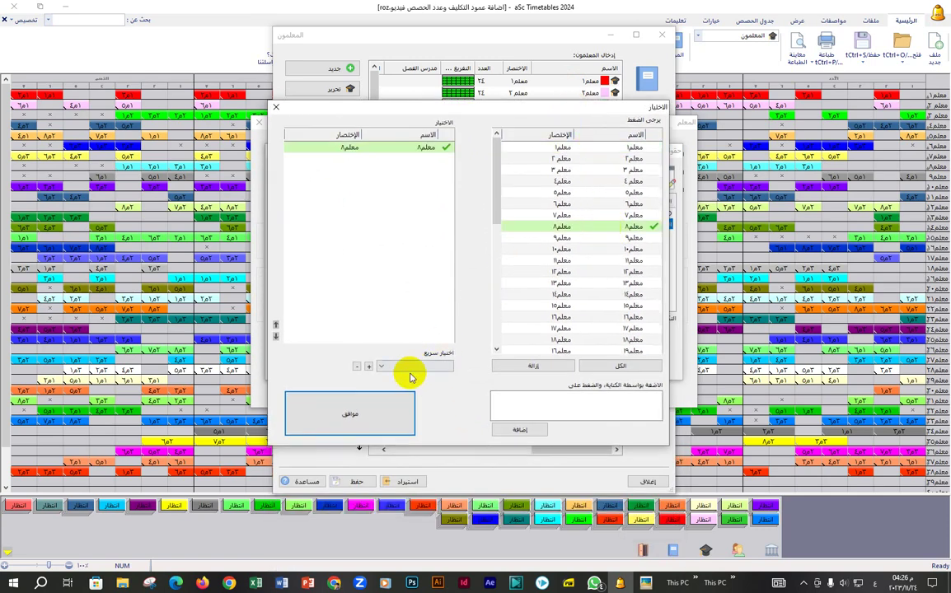
pyautogui.click(372, 412)
pyautogui.click(331, 368)
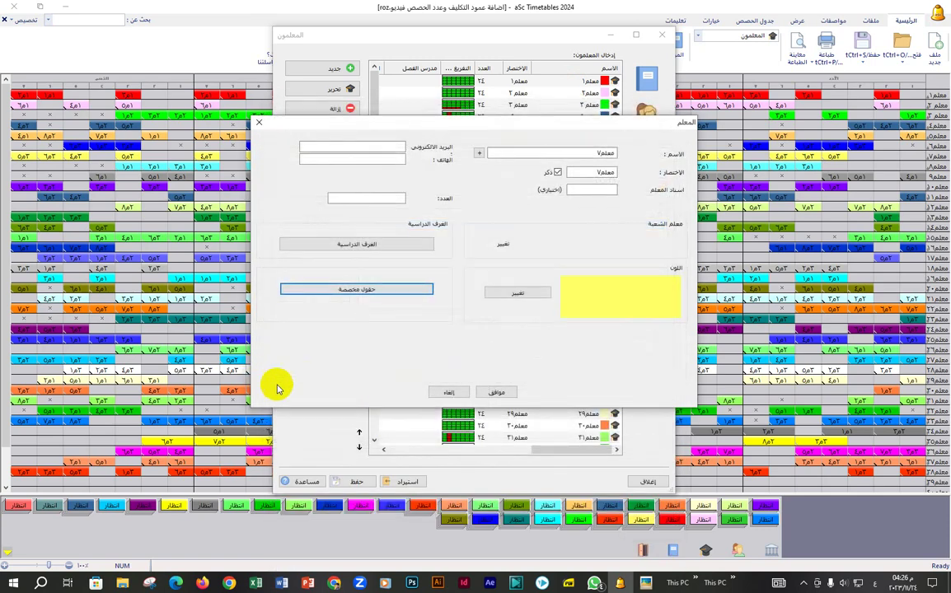
pyautogui.click(498, 392)
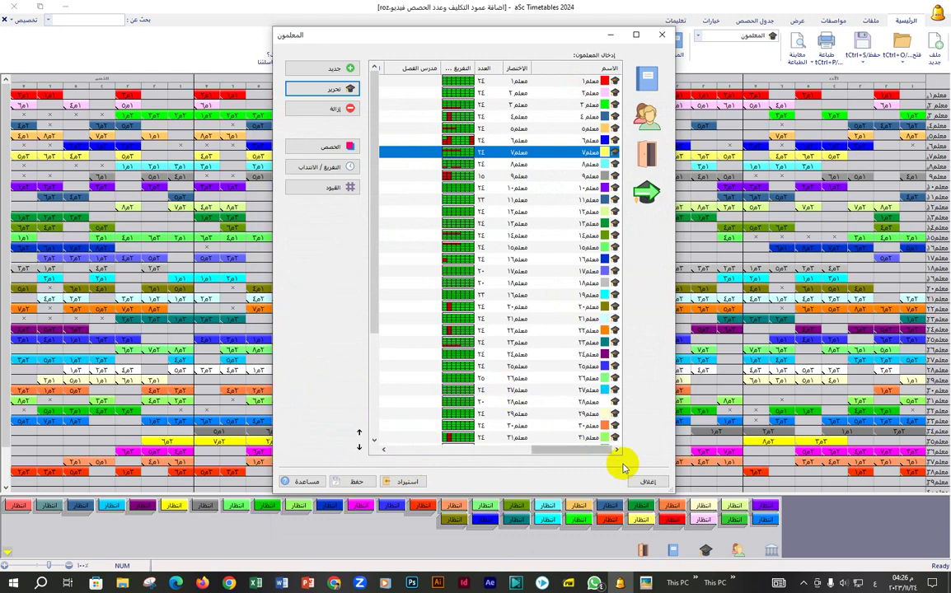
# Close the teachers list and show the الجدول العام للمعلمين report in the print preview
pyautogui.click(649, 481)
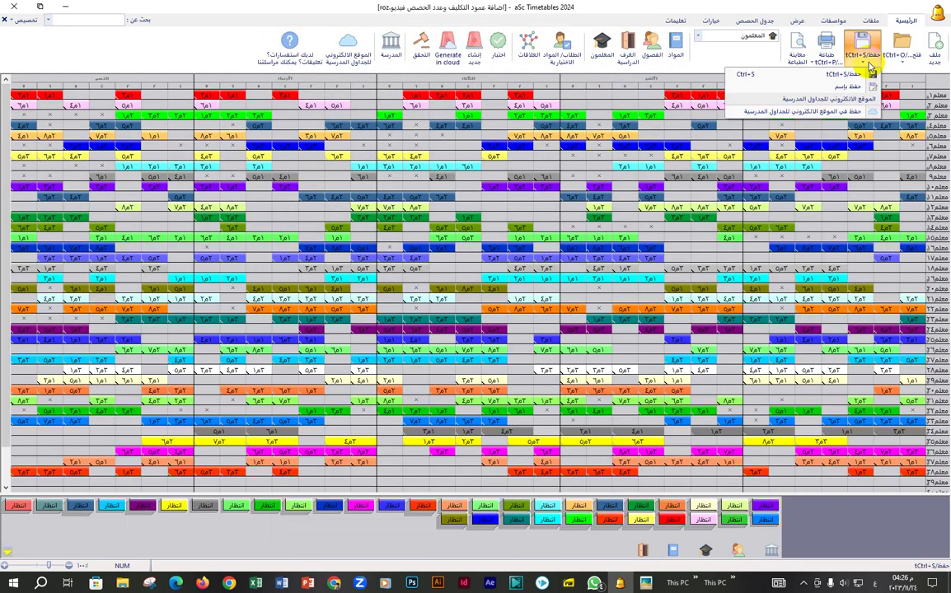
pyautogui.click(796, 51)
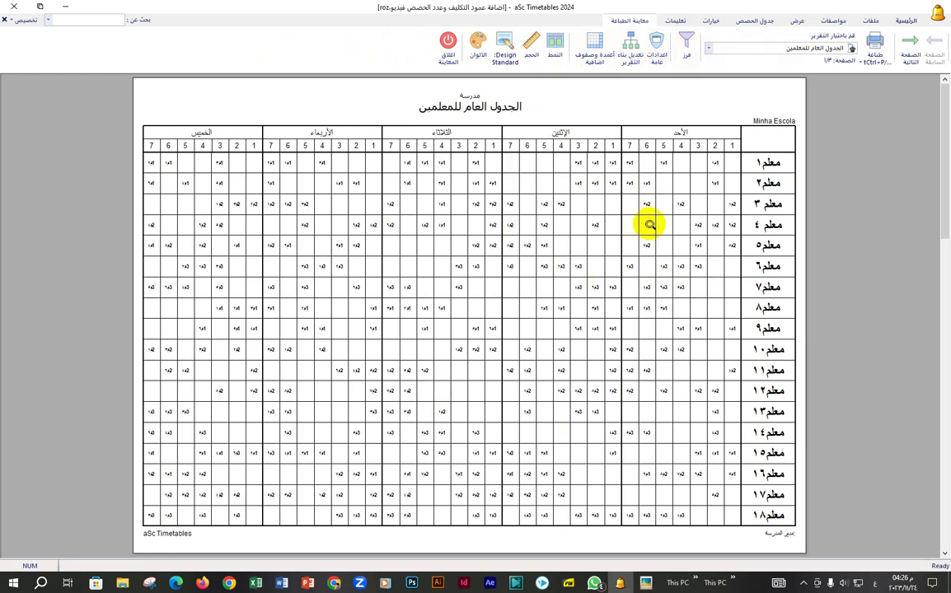
pyautogui.click(722, 47)
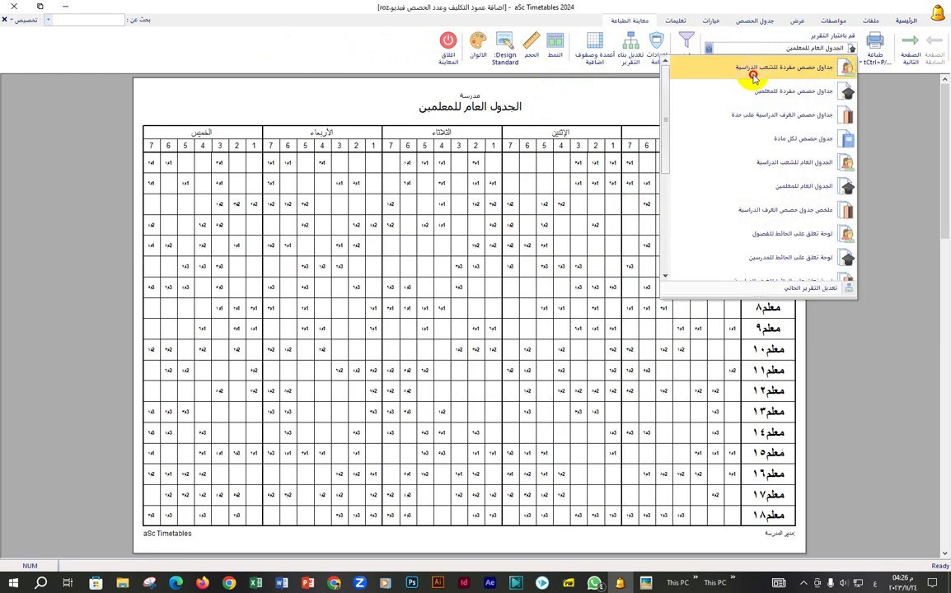
pyautogui.click(753, 74)
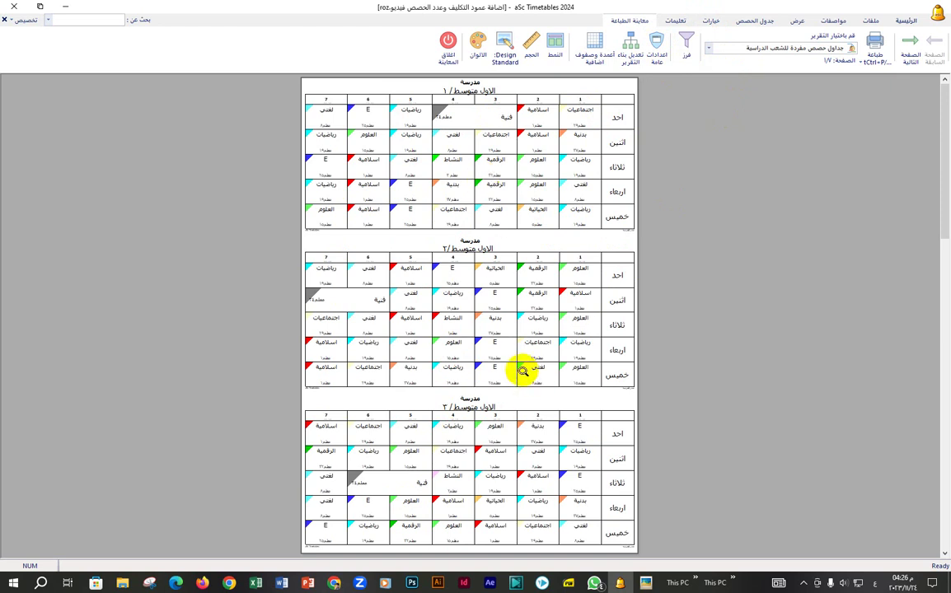
pyautogui.click(711, 49)
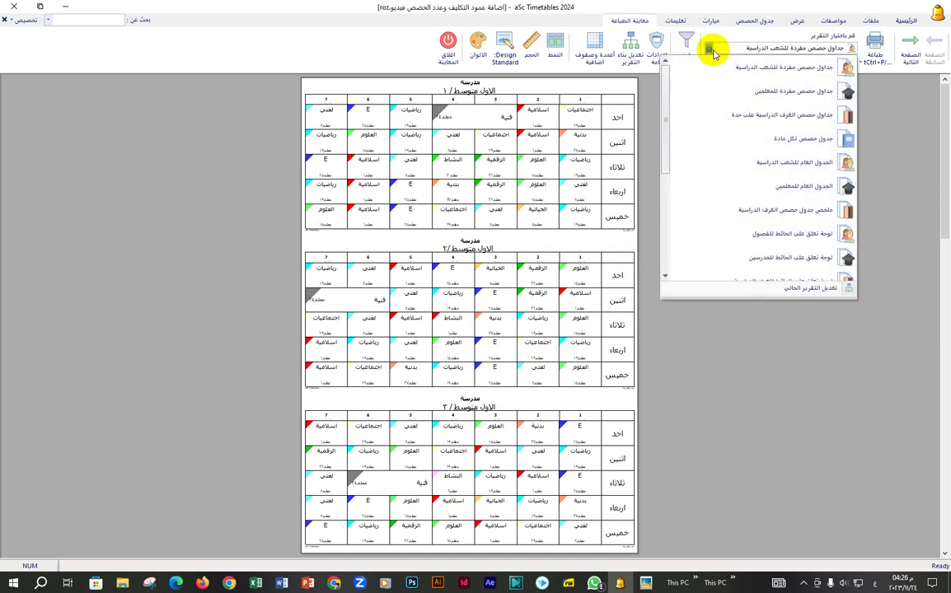
pyautogui.click(706, 186)
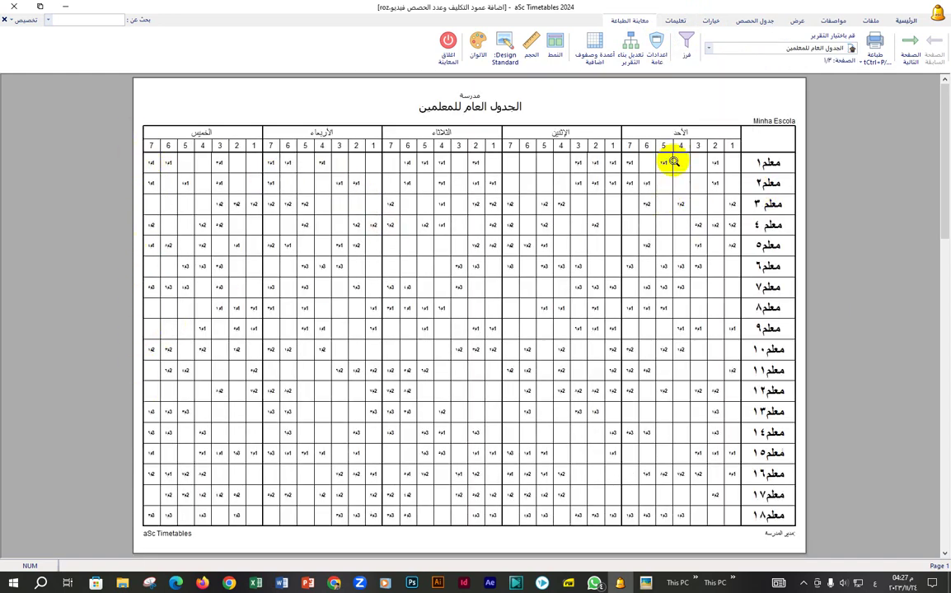
# Add the التكليف field as additional column 1 of the teachers' general timetable, with a width of 15
pyautogui.click(599, 62)
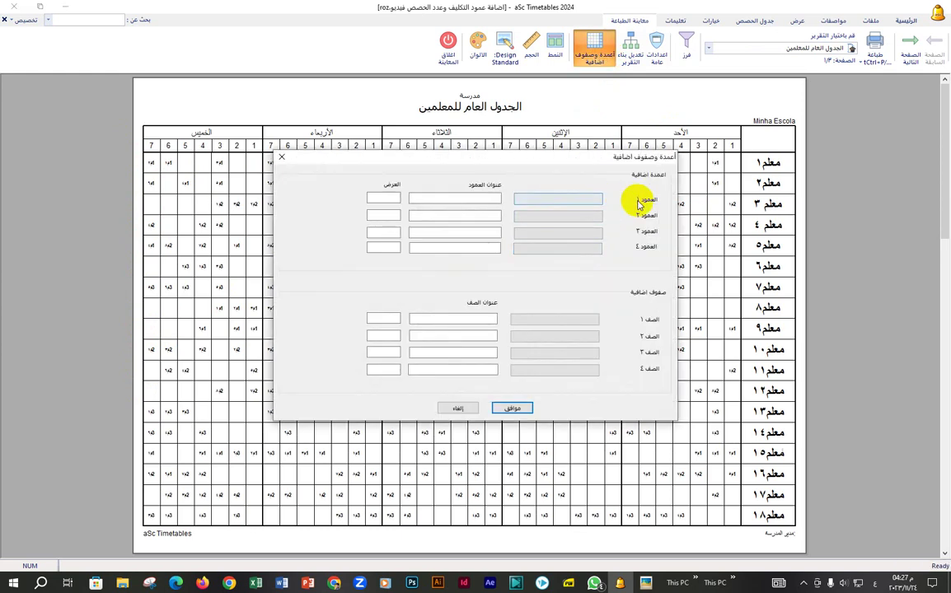
pyautogui.click(565, 202)
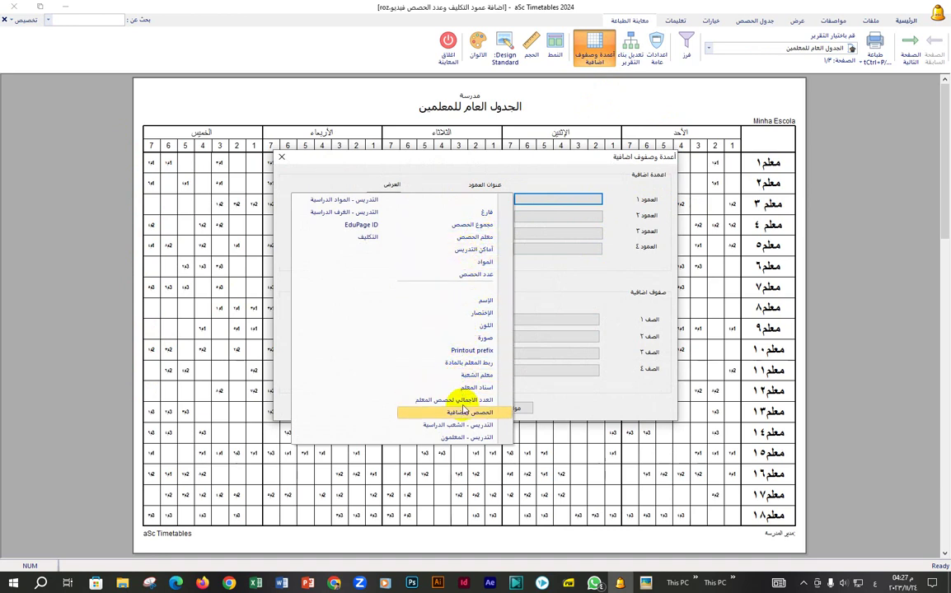
pyautogui.click(352, 239)
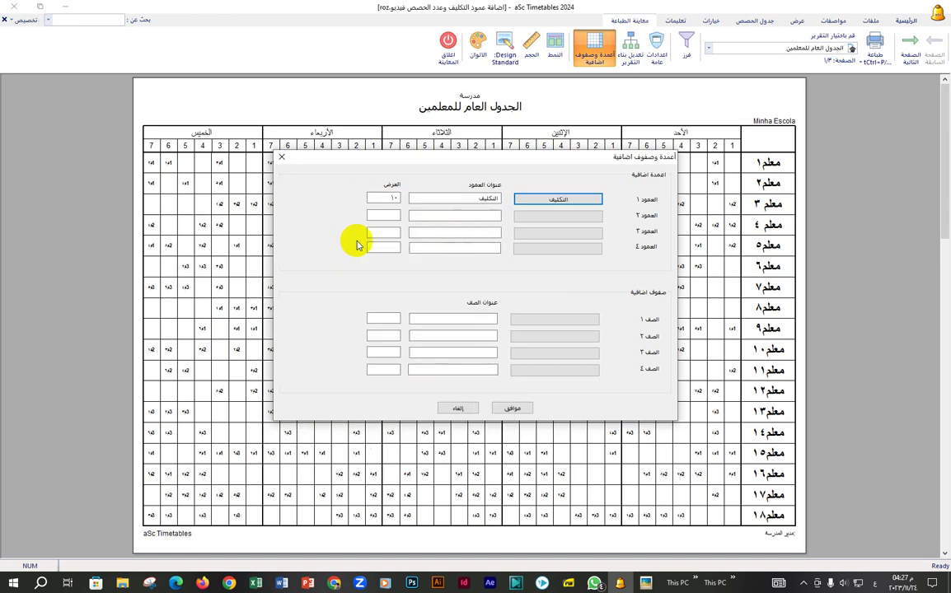
pyautogui.moveTo(472, 199); pyautogui.dragTo(502, 202)
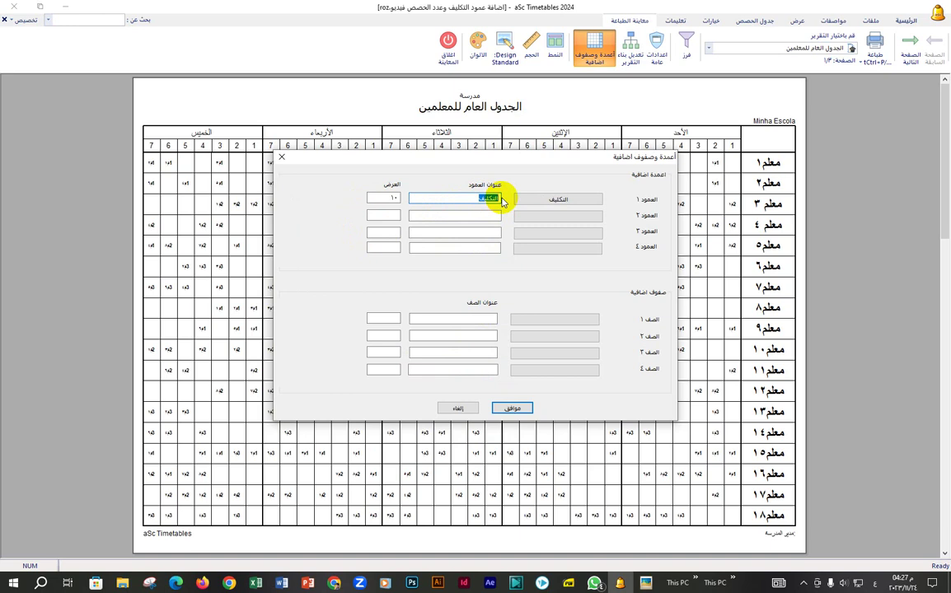
pyautogui.doubleClick(377, 198)
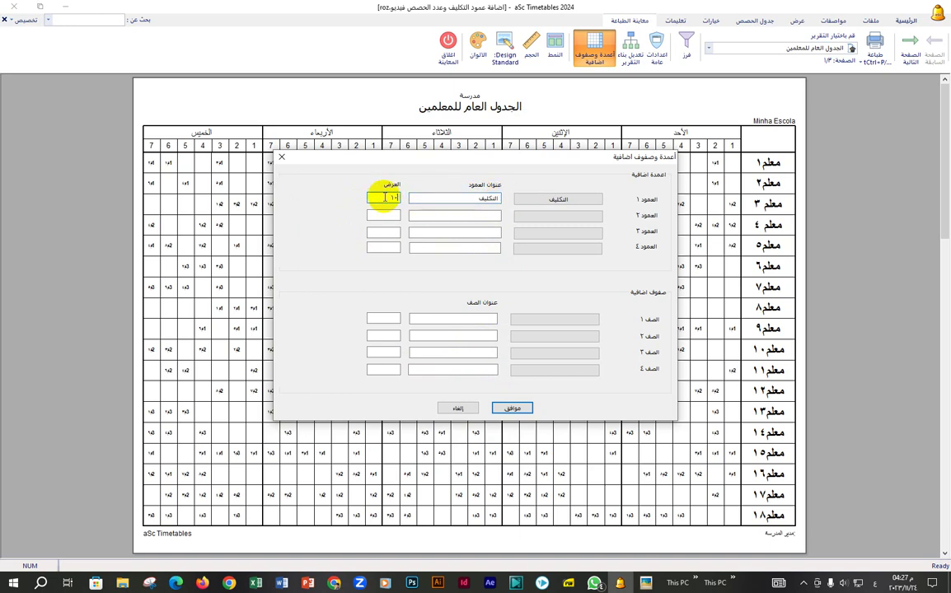
pyautogui.click(510, 409)
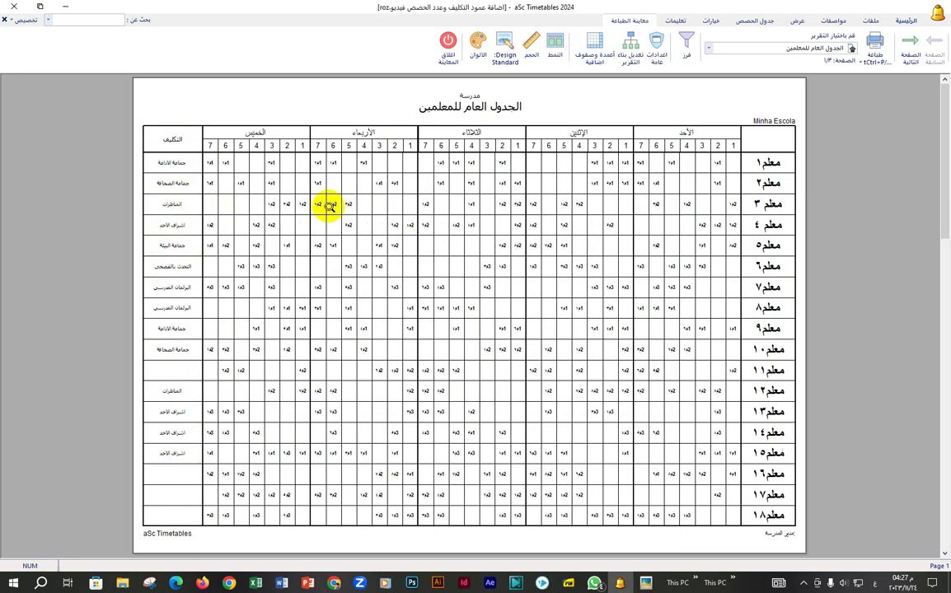
pyautogui.click(596, 55)
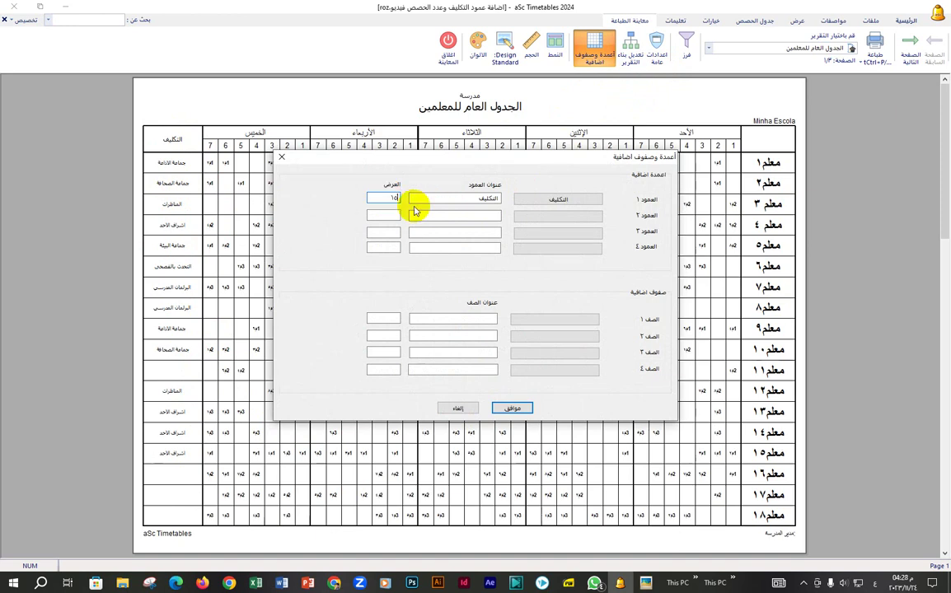
pyautogui.click(508, 408)
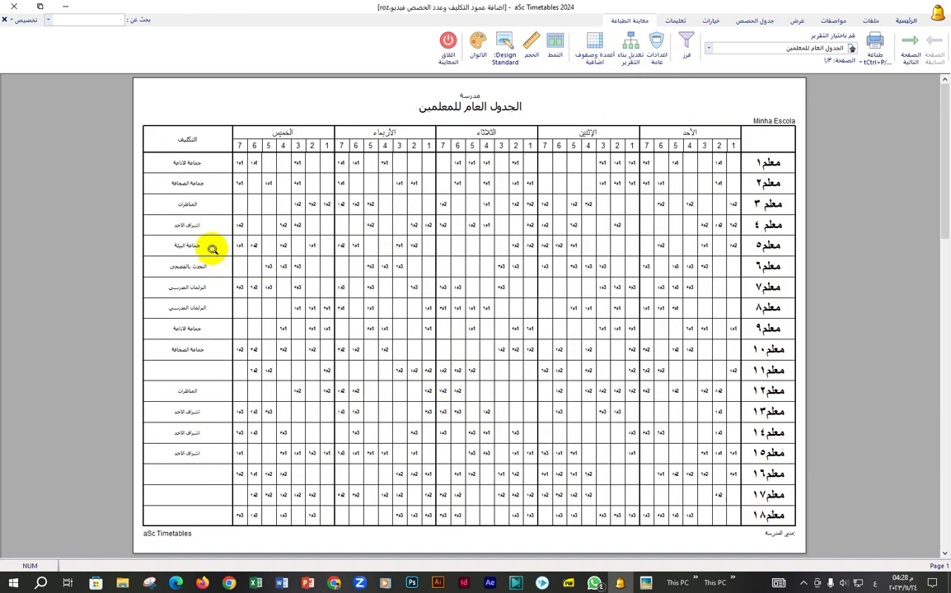
# Make the heading of the التكليف column bold
pyautogui.click(188, 140)
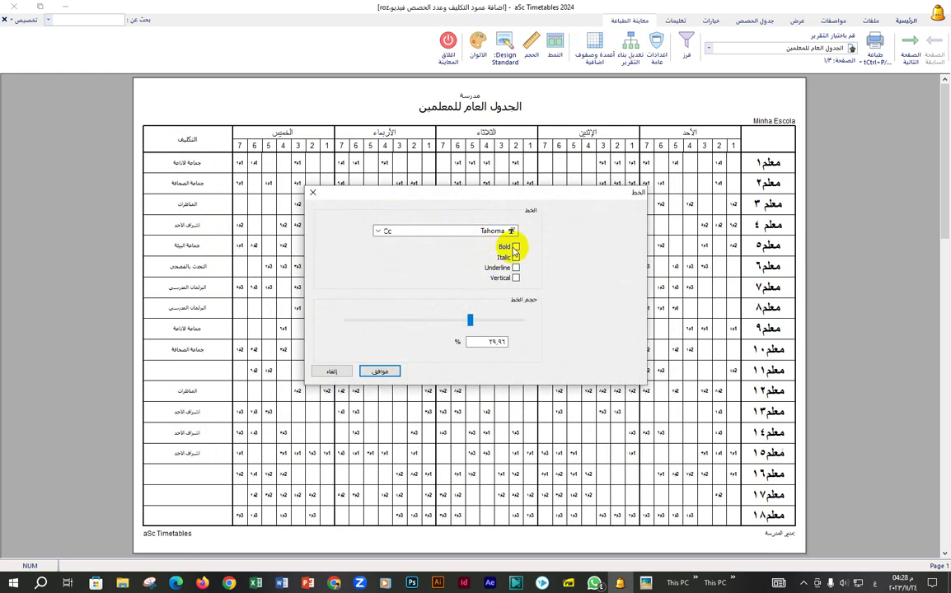
pyautogui.click(516, 248)
pyautogui.click(380, 372)
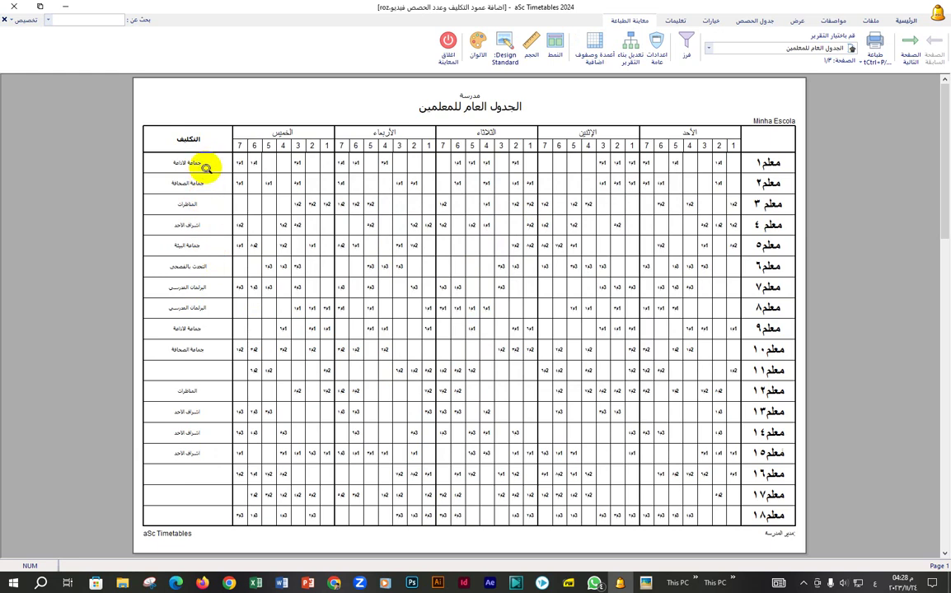
# Make the duty entries in the التكليف column bold and enlarge their font size to 38.64%
pyautogui.click(188, 247)
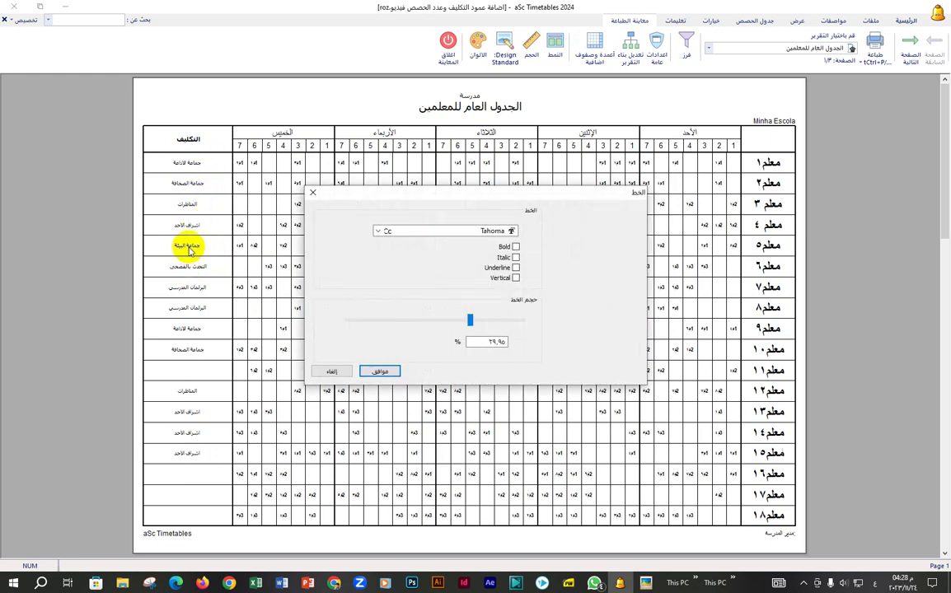
pyautogui.click(516, 246)
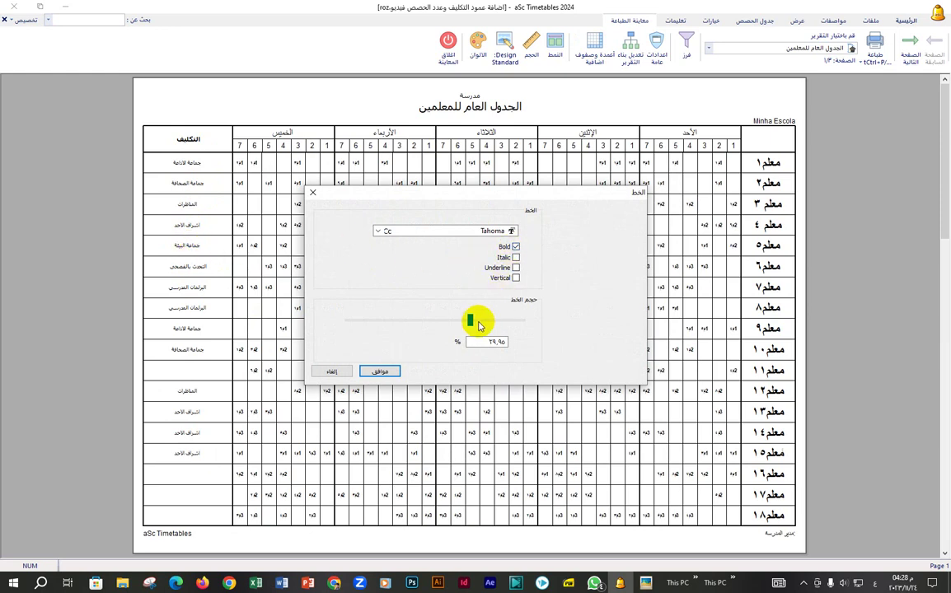
pyautogui.moveTo(479, 325); pyautogui.dragTo(454, 323)
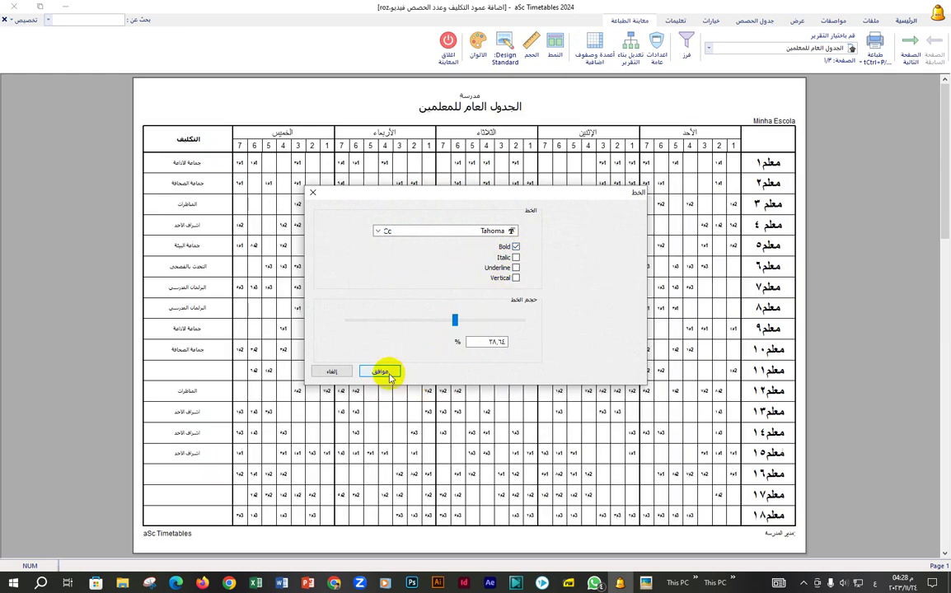
pyautogui.click(380, 372)
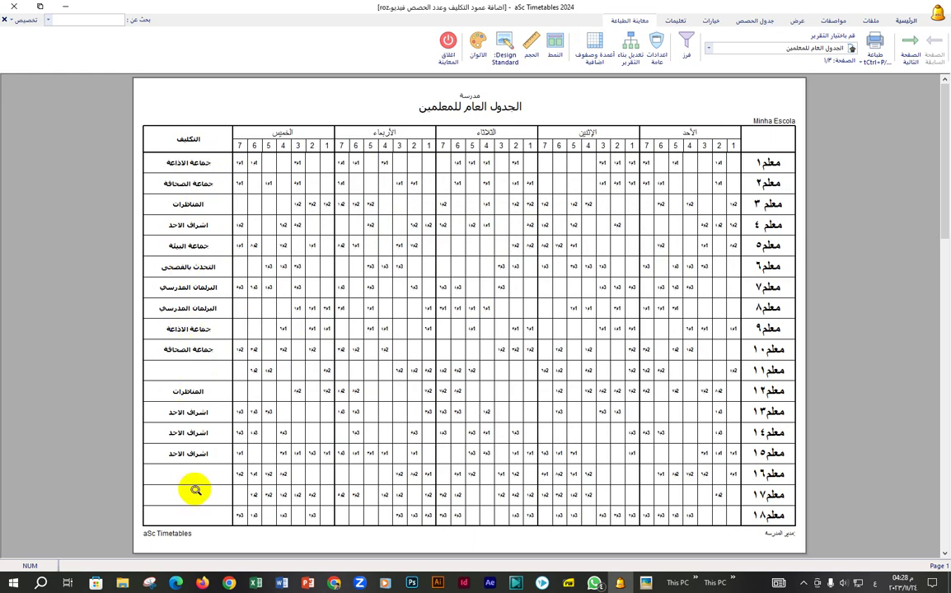
# Change the title of additional column 1 to التكليفات
pyautogui.click(188, 139)
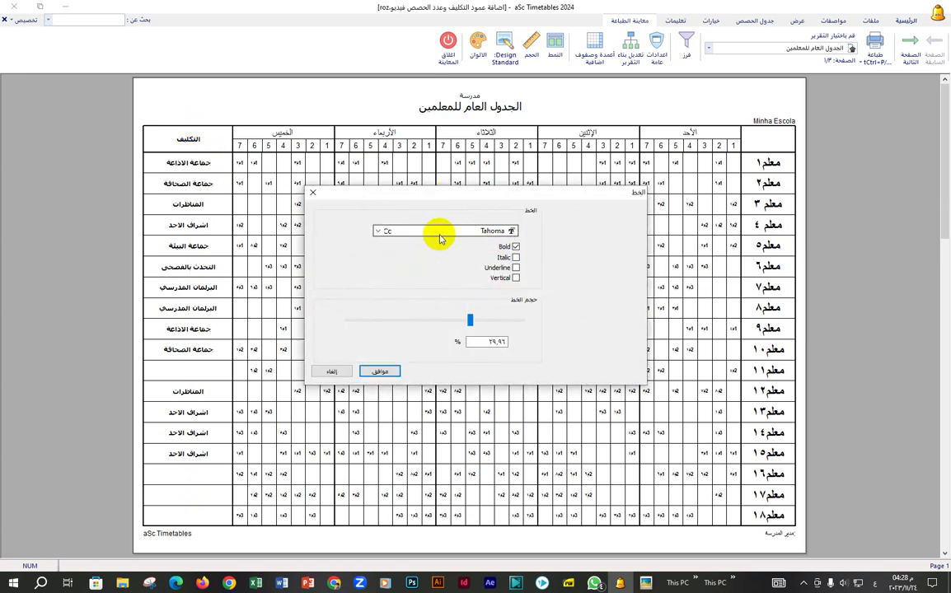
pyautogui.click(312, 192)
pyautogui.click(594, 47)
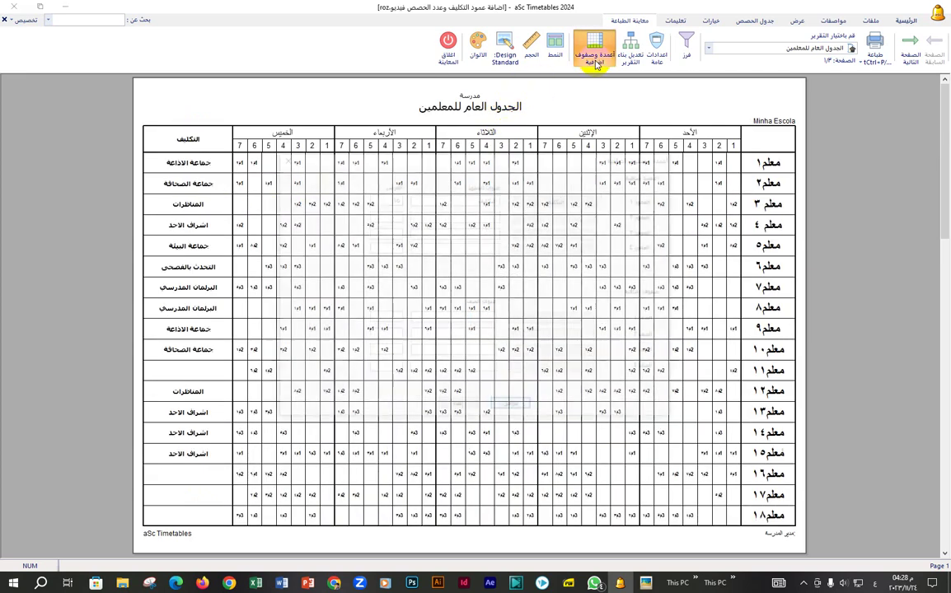
pyautogui.moveTo(436, 197); pyautogui.dragTo(527, 202)
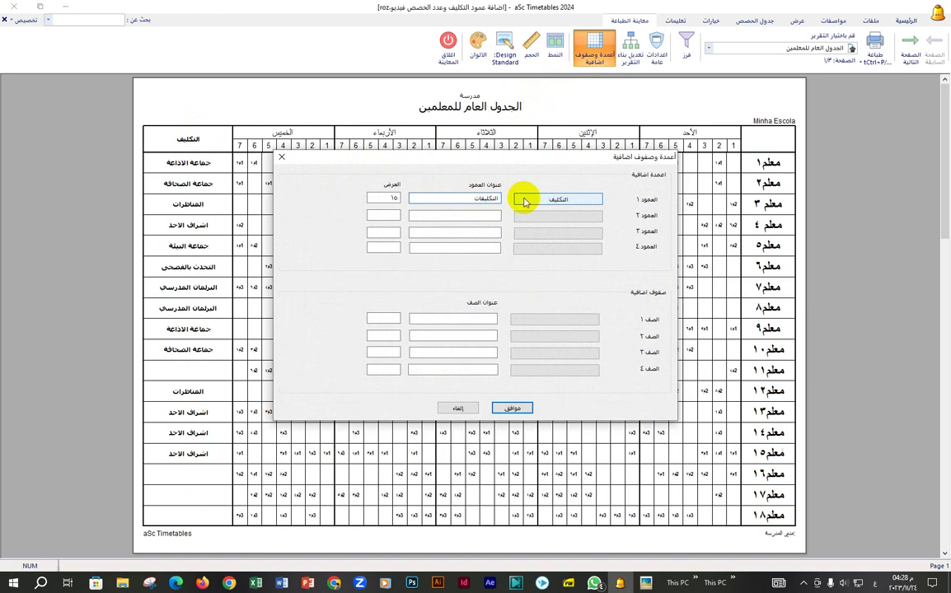
pyautogui.click(514, 407)
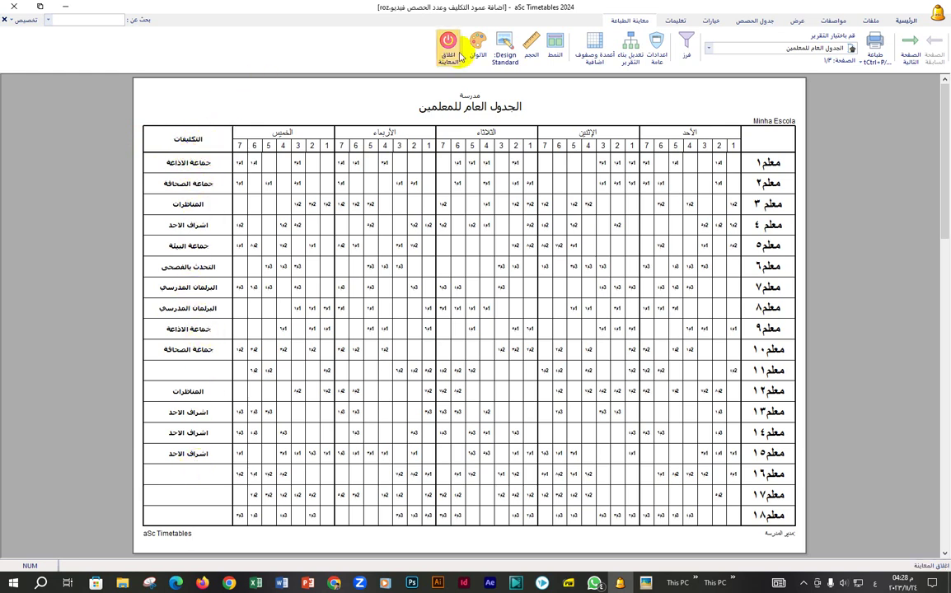
# Set the width of additional column 1 (التكليفات) to 10 in the teachers' general timetable
pyautogui.click(599, 64)
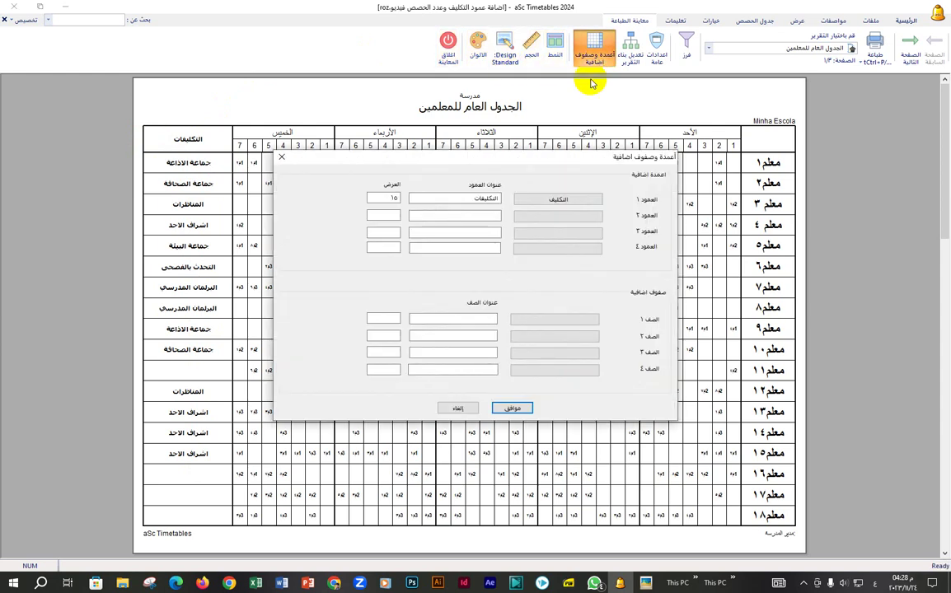
pyautogui.click(380, 200)
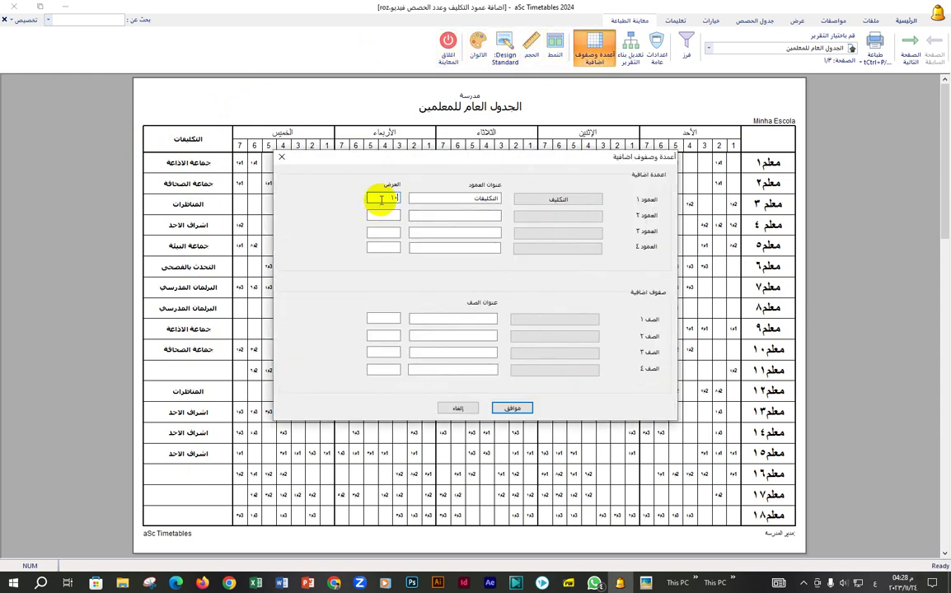
pyautogui.click(502, 407)
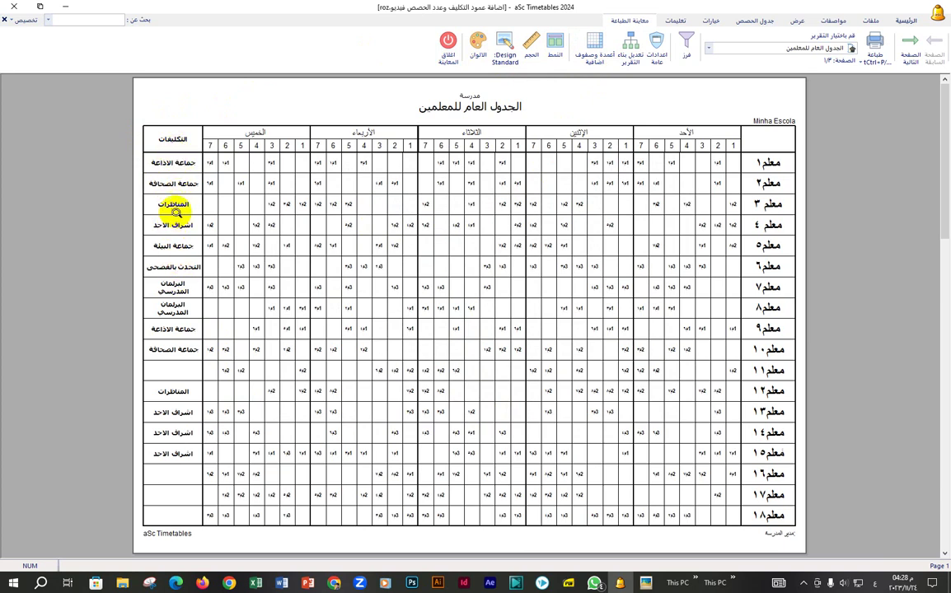
# Change the content of additional column 1 from the duties field to فارغ (blank)
pyautogui.click(588, 56)
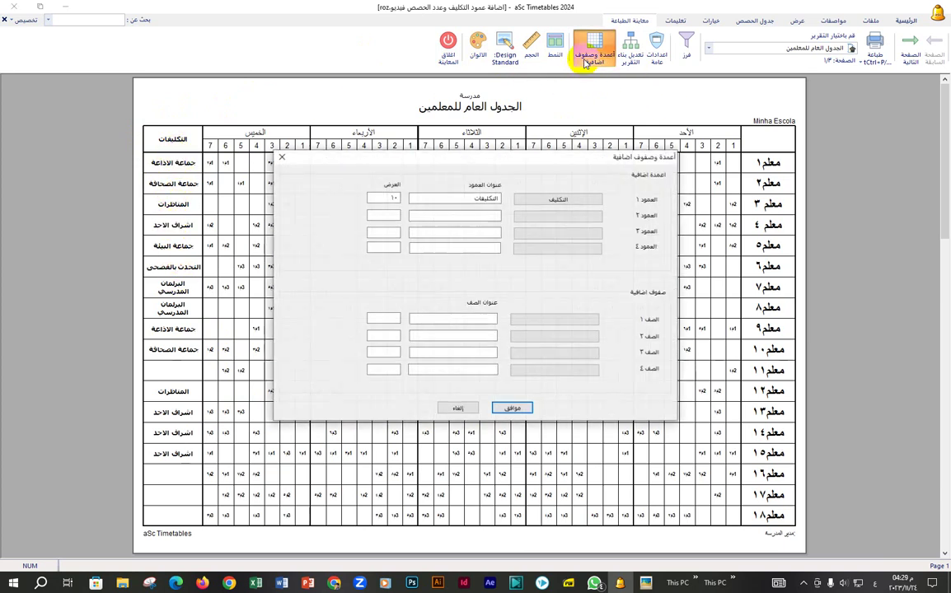
pyautogui.click(552, 201)
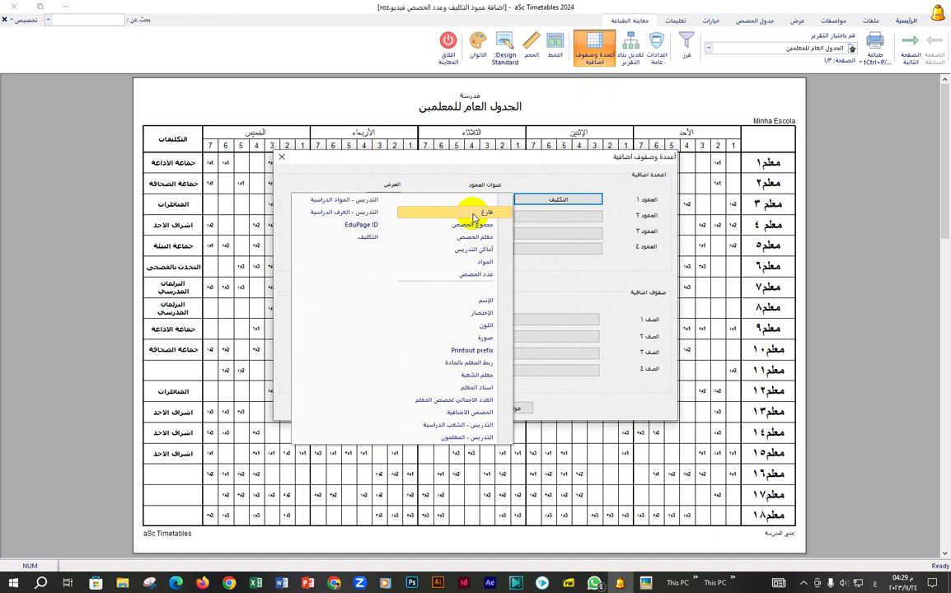
pyautogui.click(474, 213)
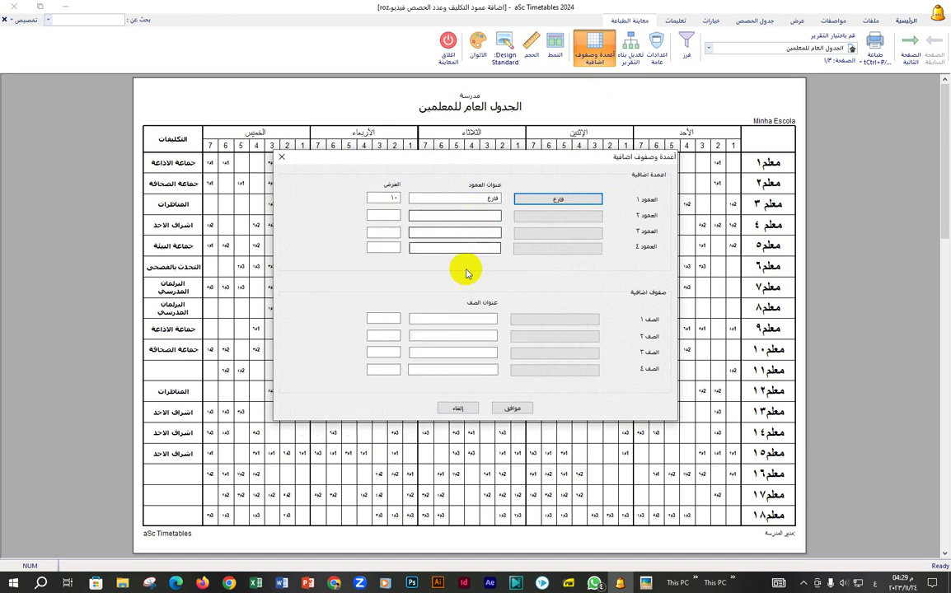
pyautogui.click(512, 409)
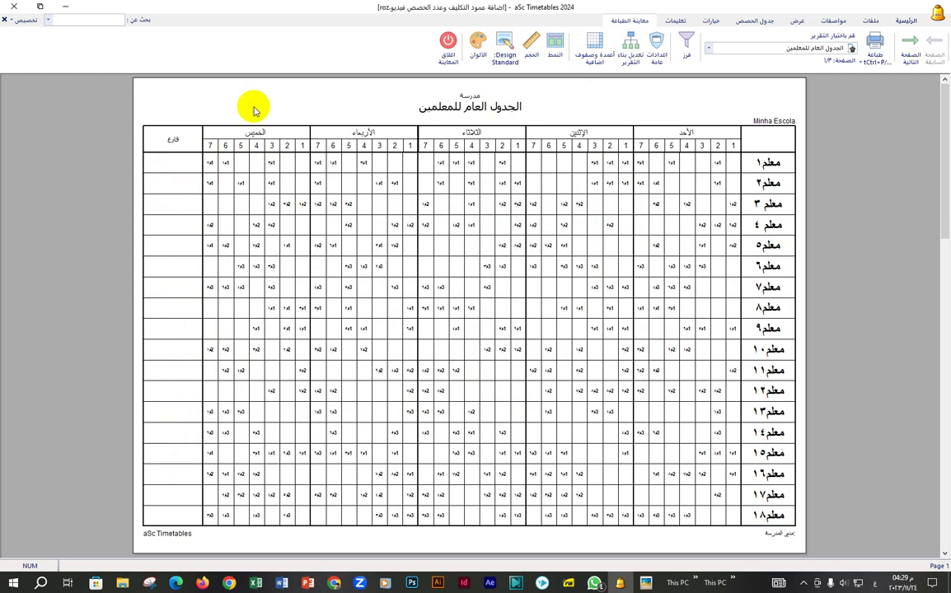
# Remove additional column 1 from the timetable by choosing the empty entry as its field
pyautogui.click(604, 61)
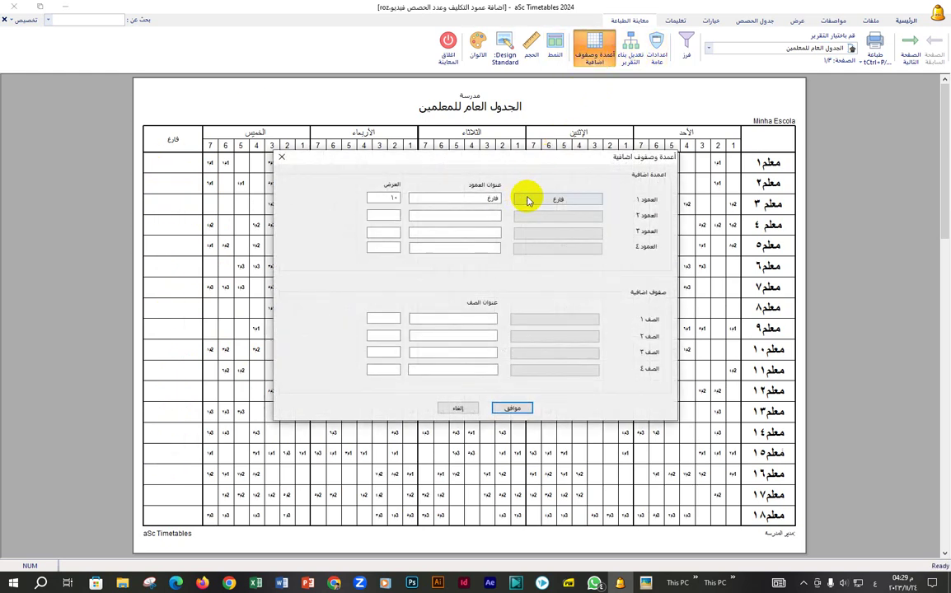
pyautogui.click(519, 200)
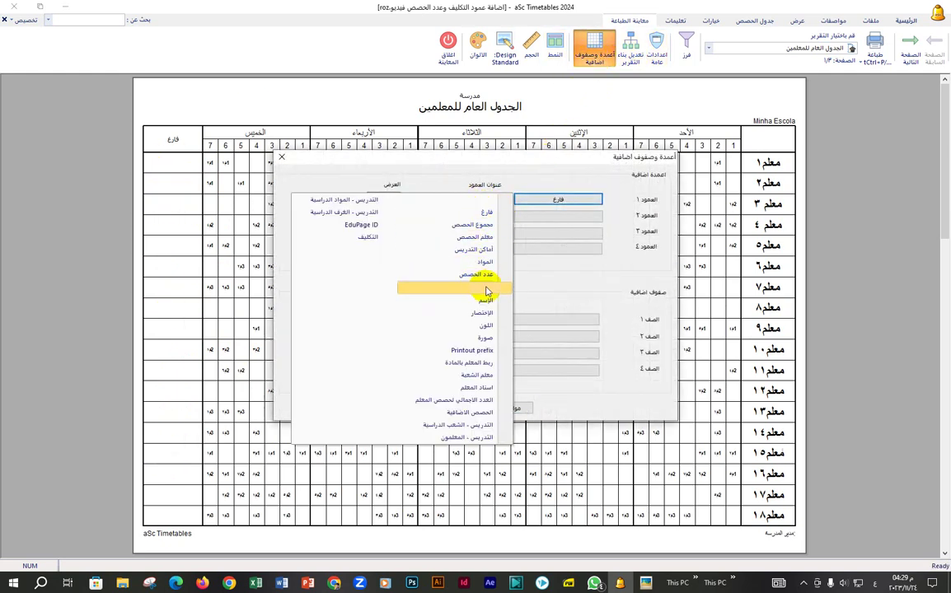
pyautogui.click(483, 206)
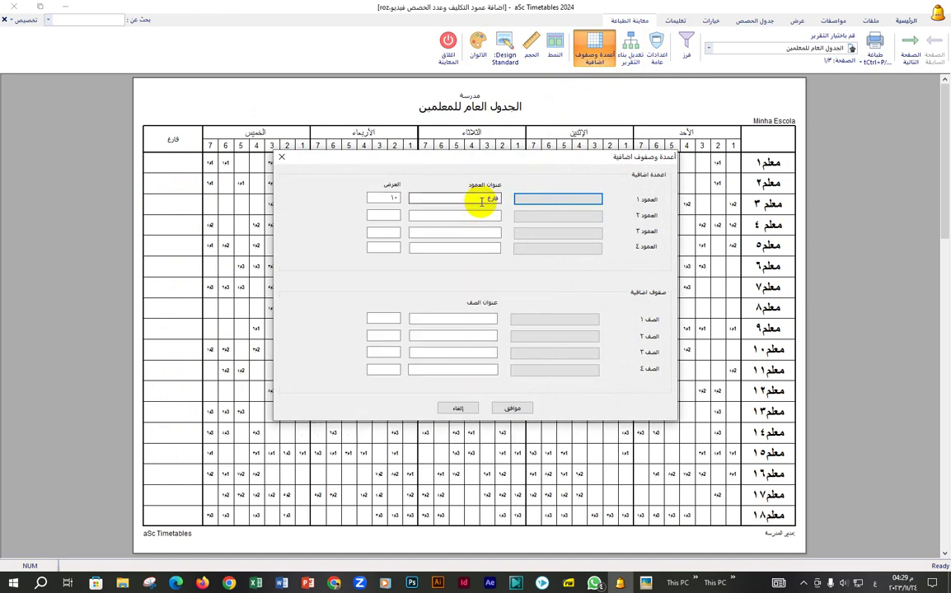
pyautogui.click(517, 408)
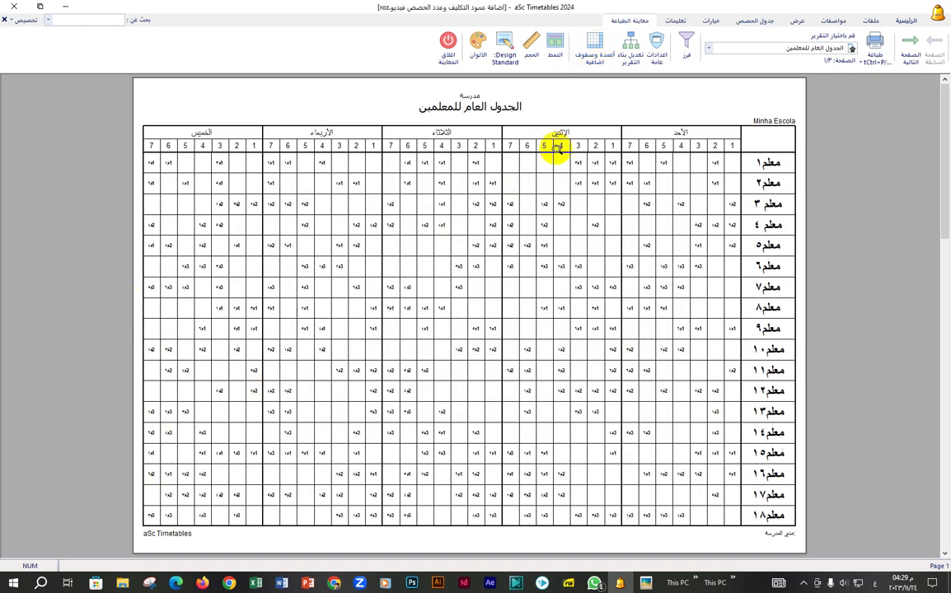
# Add the التكليف field as additional column 1 of the timetable, with a width of 10
pyautogui.click(594, 45)
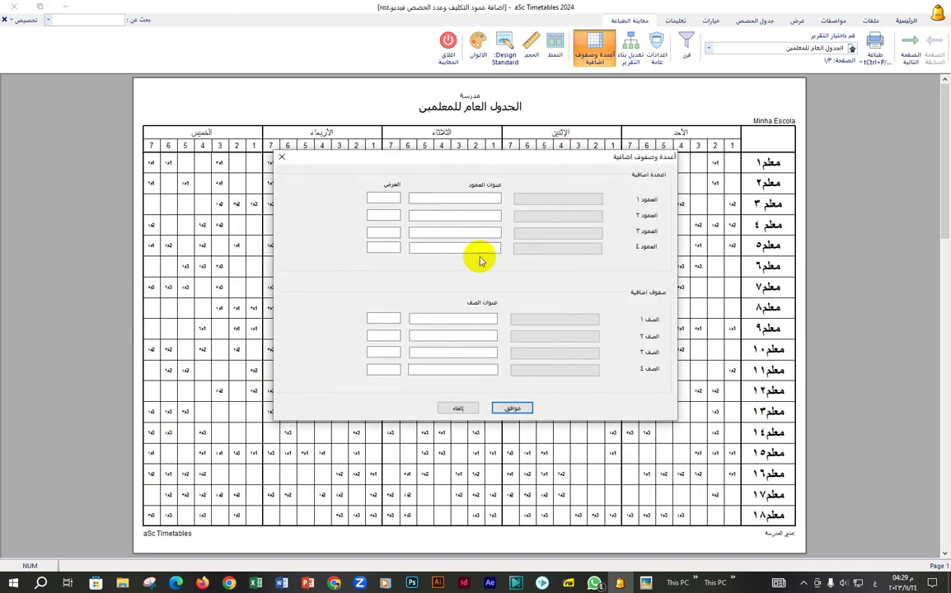
pyautogui.click(522, 198)
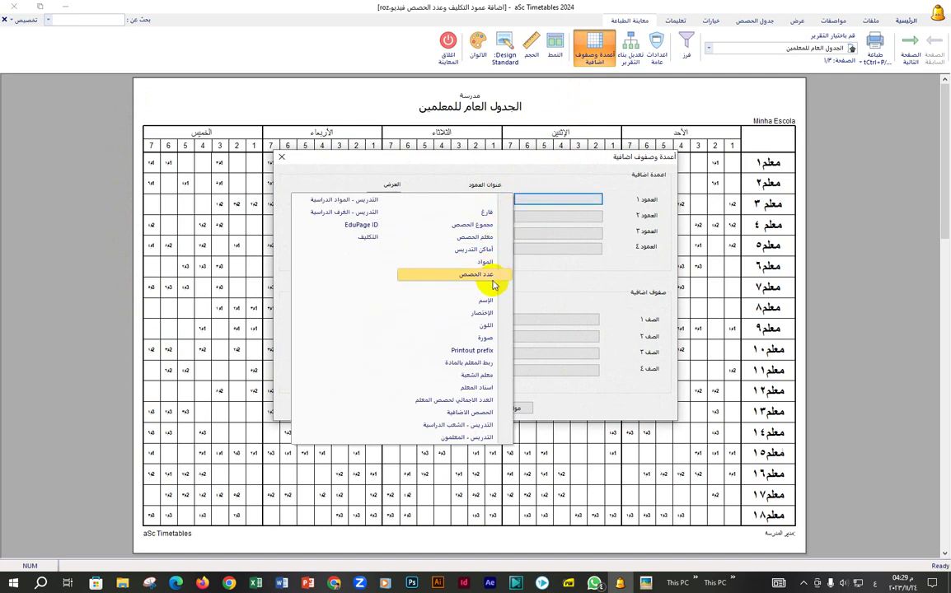
pyautogui.click(368, 238)
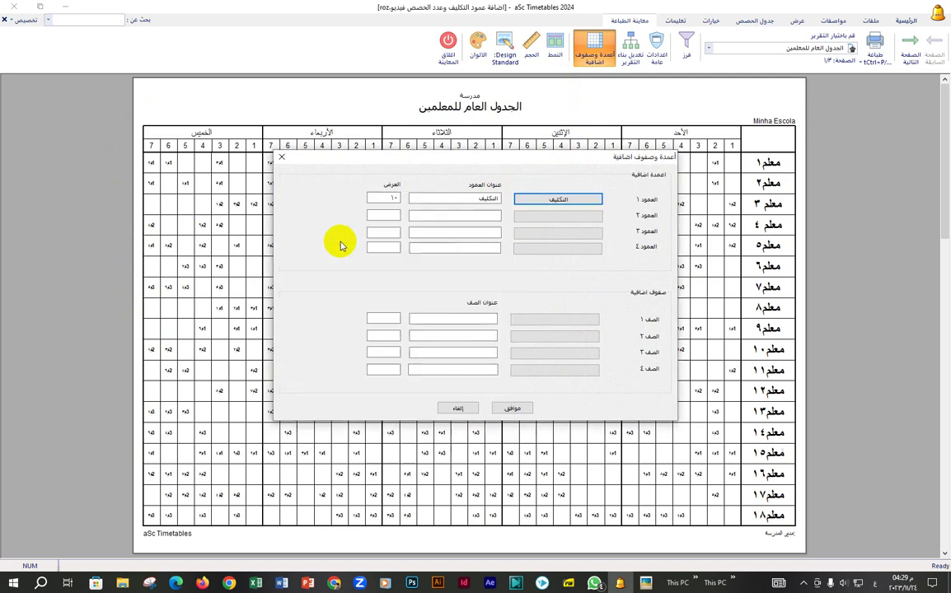
pyautogui.click(526, 409)
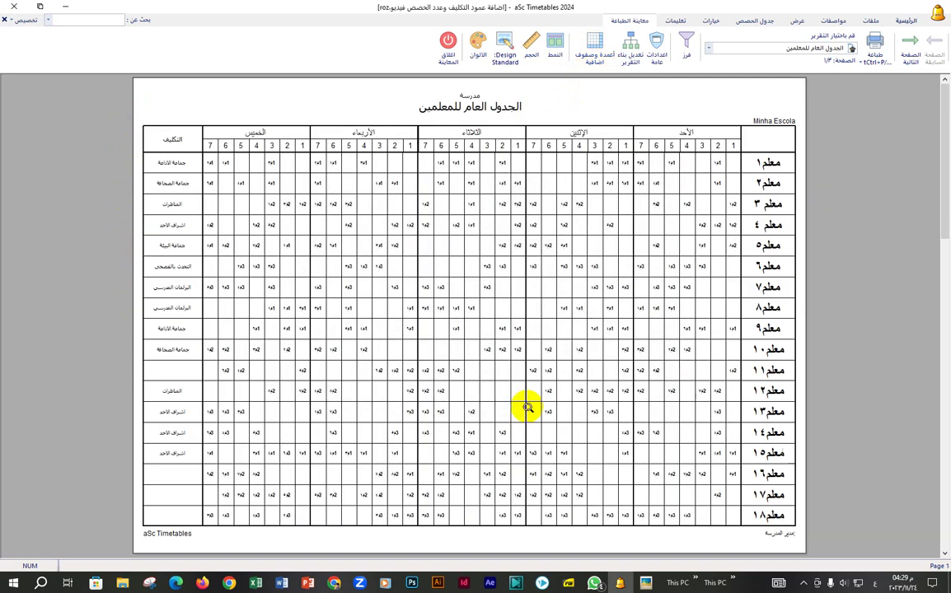
# Make the heading of the التكليف column bold and enlarge its font size to about 36%
pyautogui.click(174, 141)
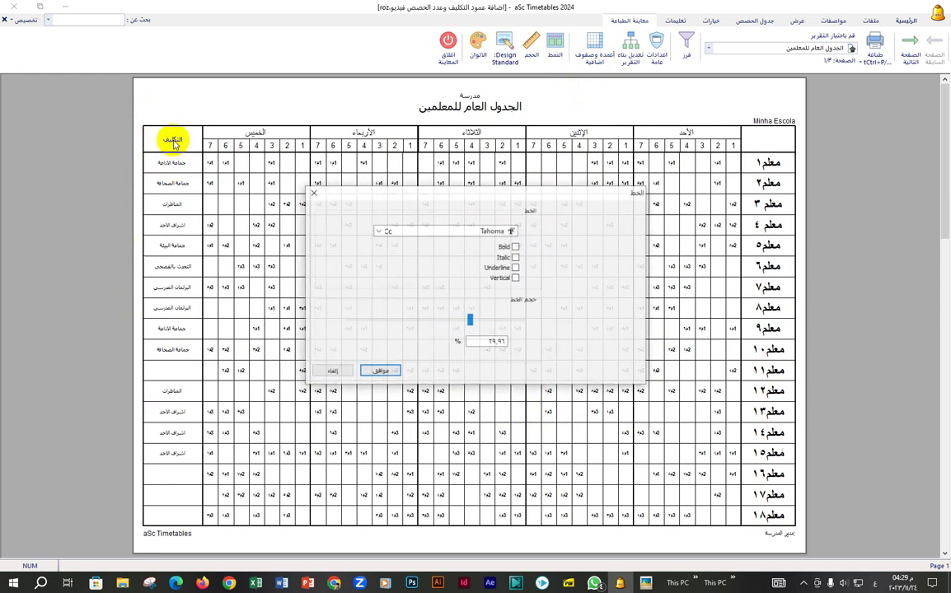
pyautogui.click(515, 247)
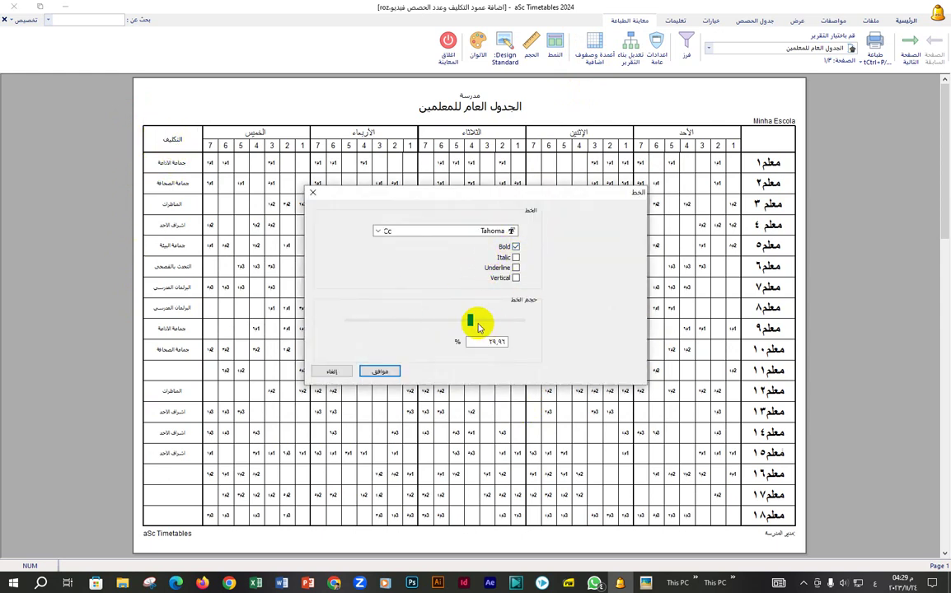
pyautogui.moveTo(476, 322); pyautogui.dragTo(460, 322)
pyautogui.click(380, 371)
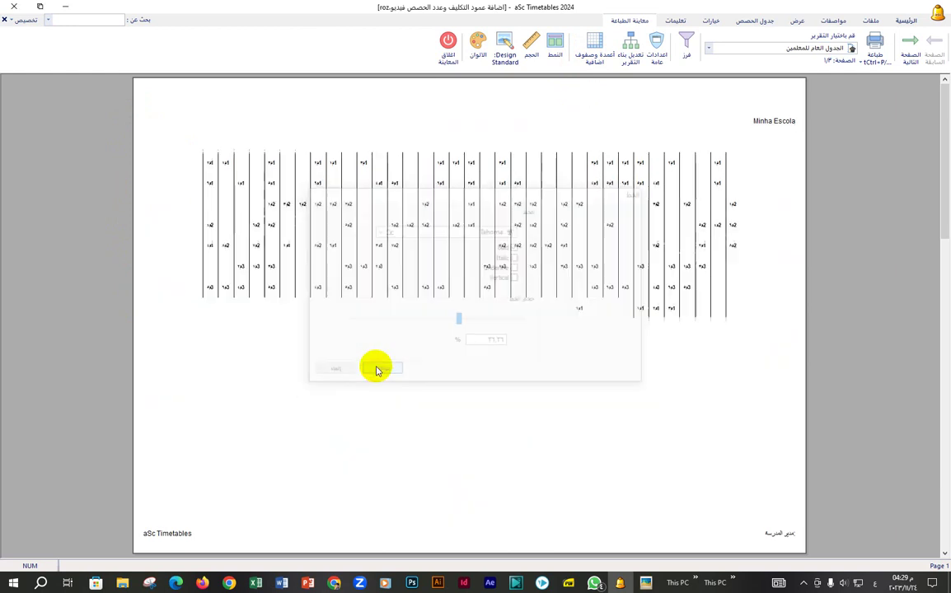
# Make the duty entries in the التكليف column bold and slightly enlarge their font size
pyautogui.click(189, 165)
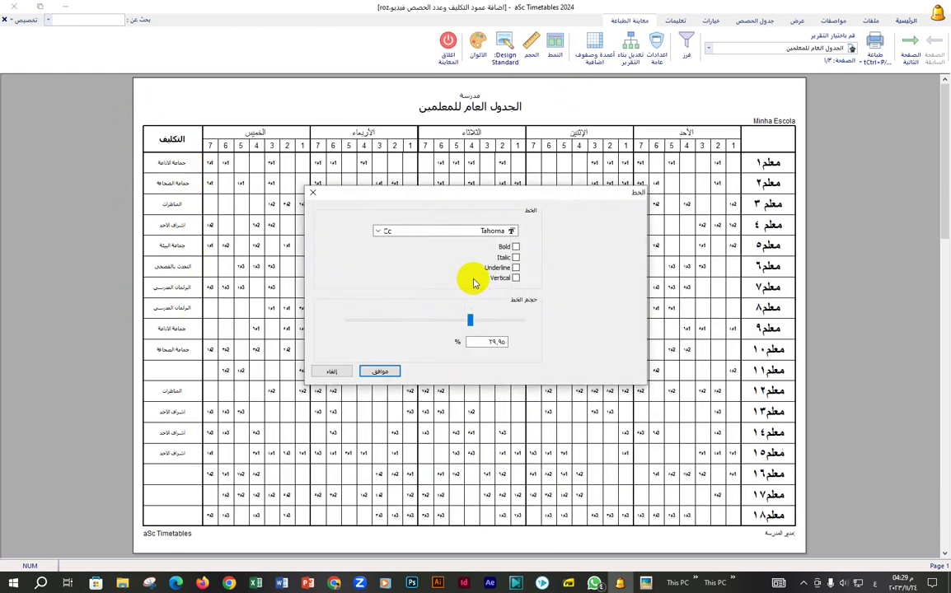
pyautogui.click(515, 247)
pyautogui.moveTo(477, 321); pyautogui.dragTo(463, 323)
pyautogui.click(384, 371)
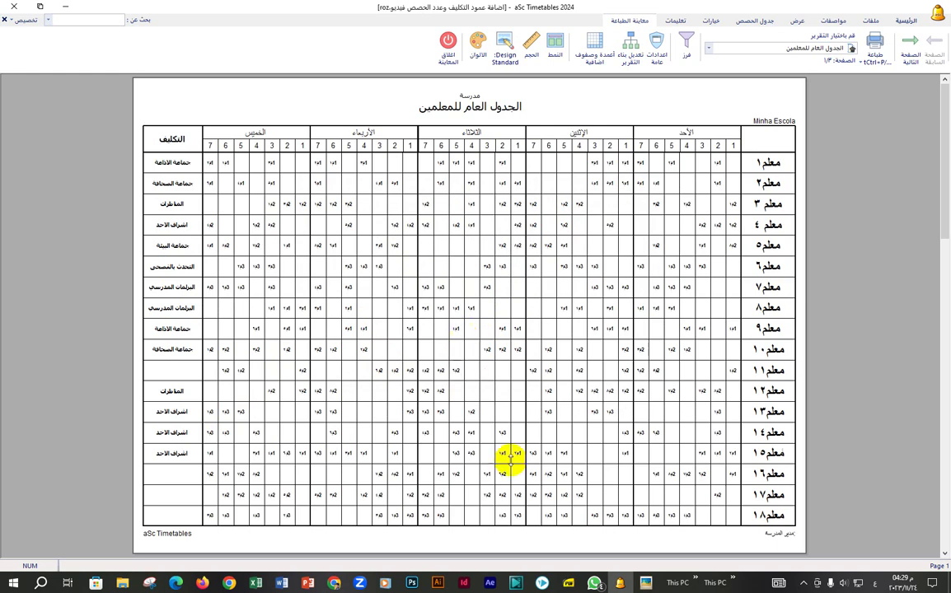
pyautogui.click(803, 582)
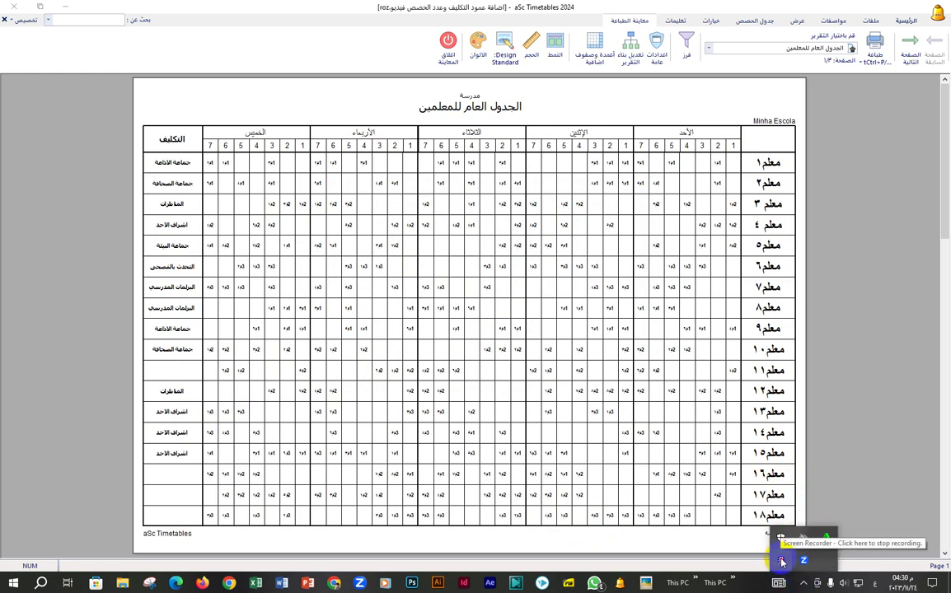
pyautogui.click(22, 324)
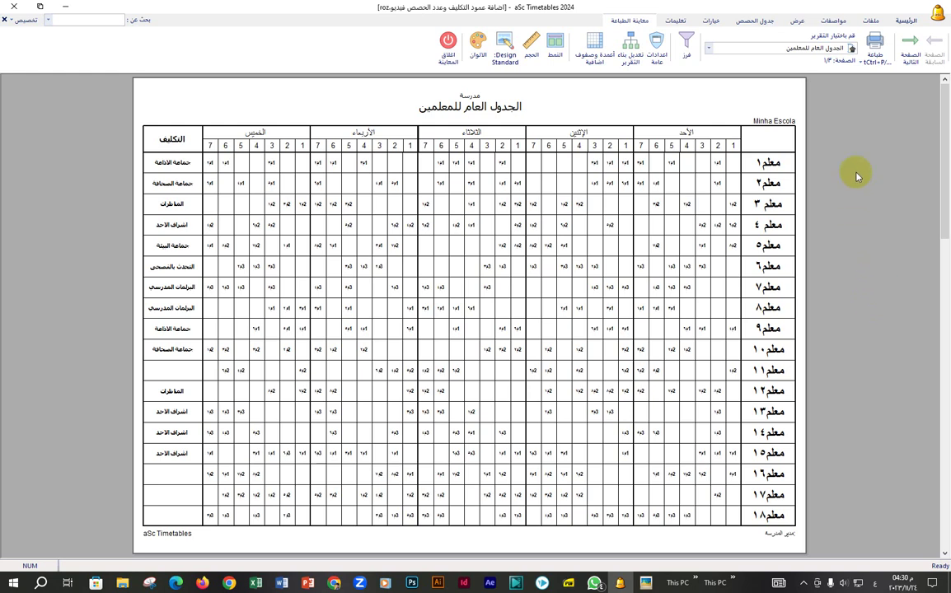
# Assign the التكليف field to additional column 2 of the timetable, with a width of 10
pyautogui.click(586, 63)
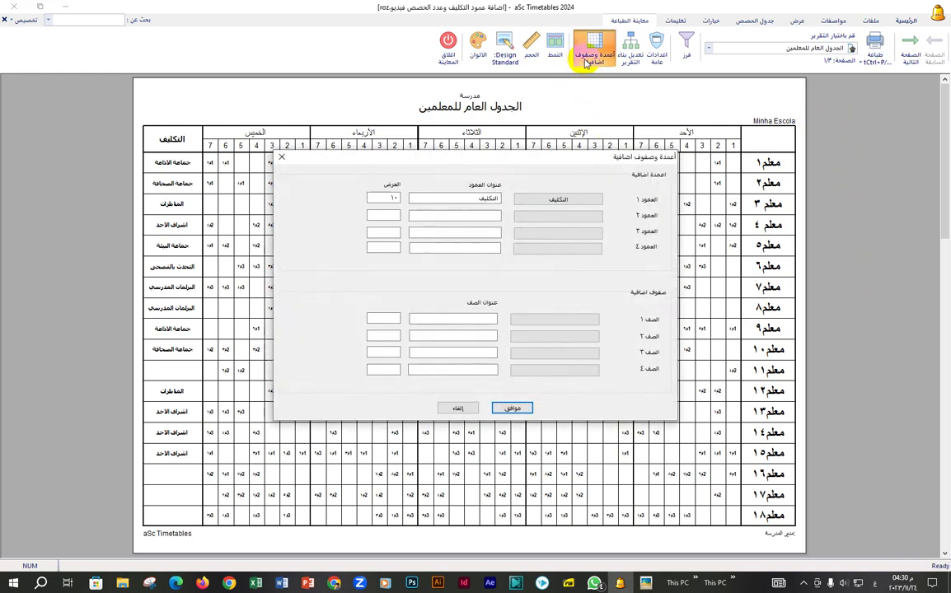
pyautogui.click(565, 218)
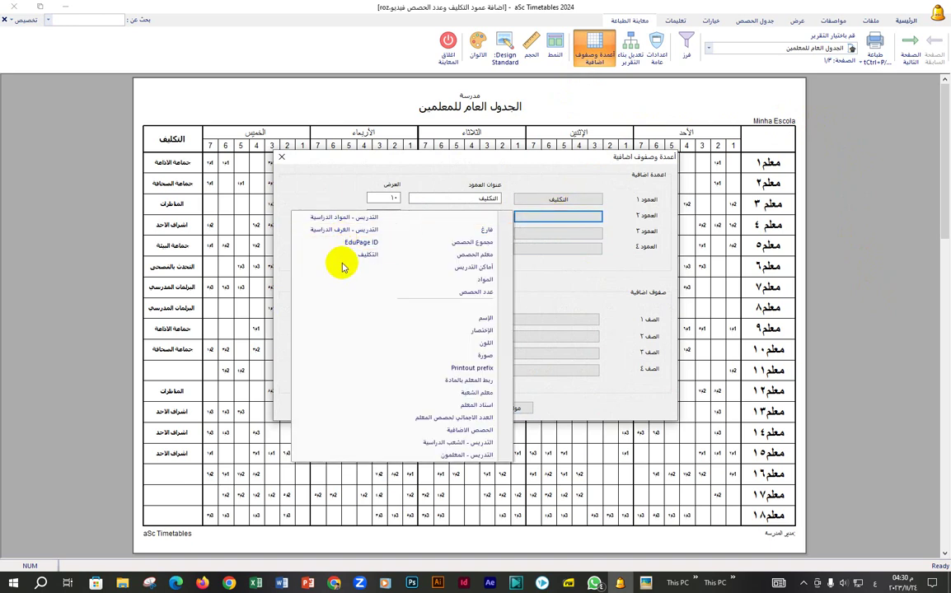
pyautogui.click(349, 261)
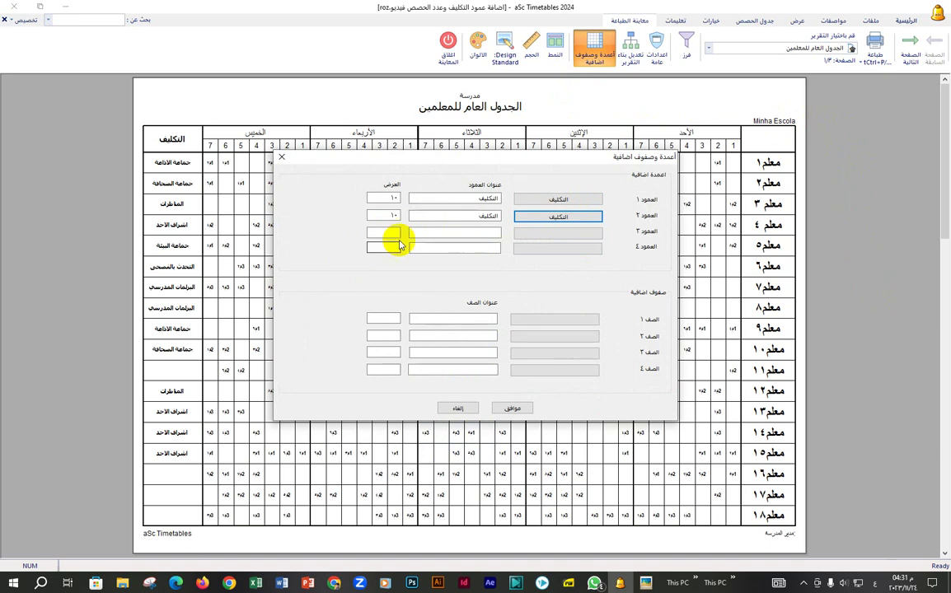
# Change additional column 1 to the مجموع الحصص field with a width of 5 and apply the column settings
pyautogui.click(567, 201)
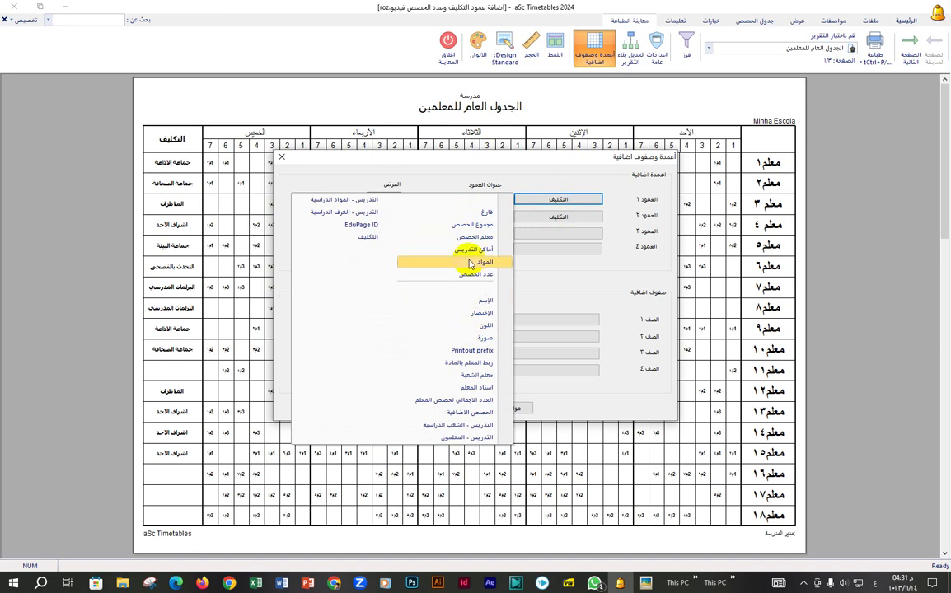
pyautogui.click(469, 226)
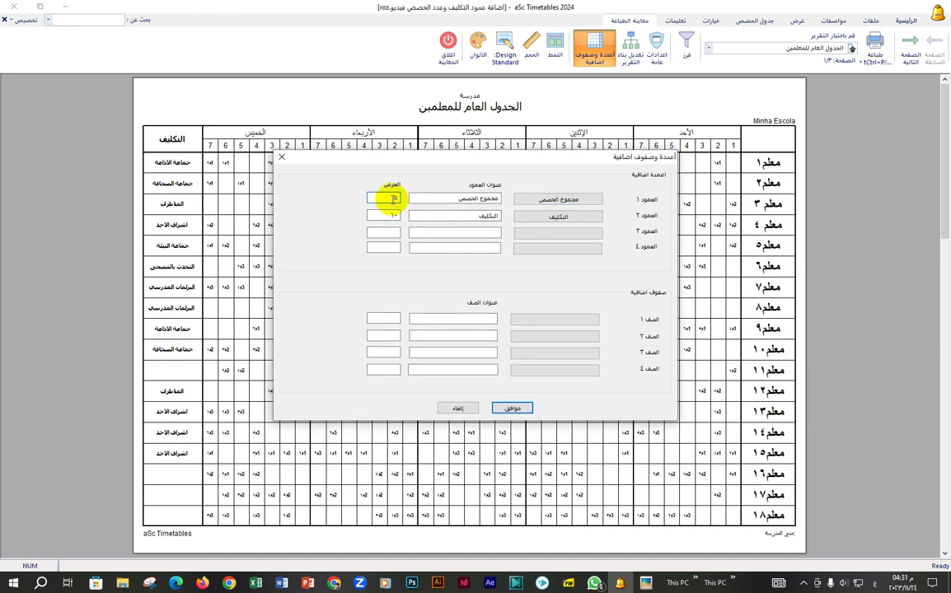
pyautogui.click(394, 197)
pyautogui.write('5')
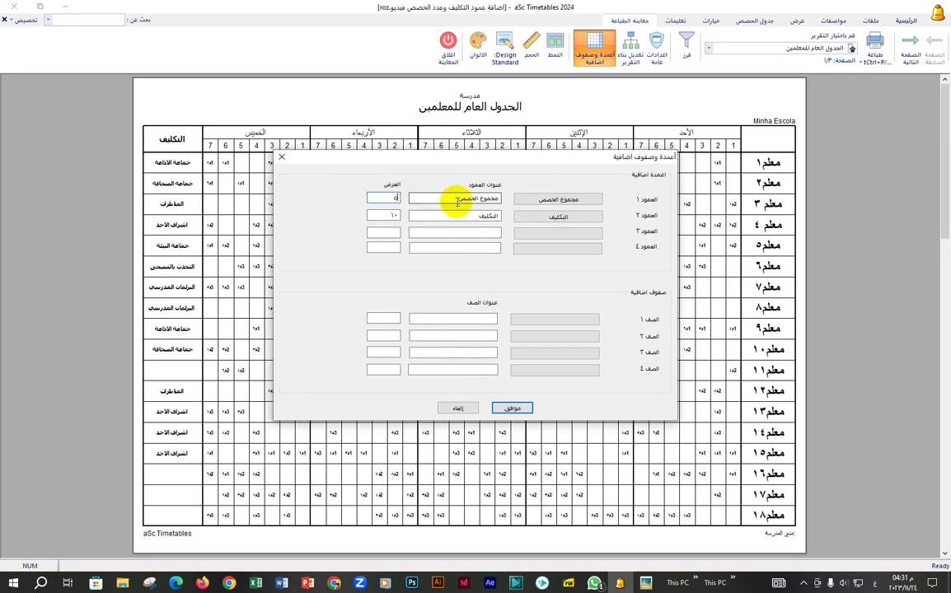
pyautogui.click(511, 409)
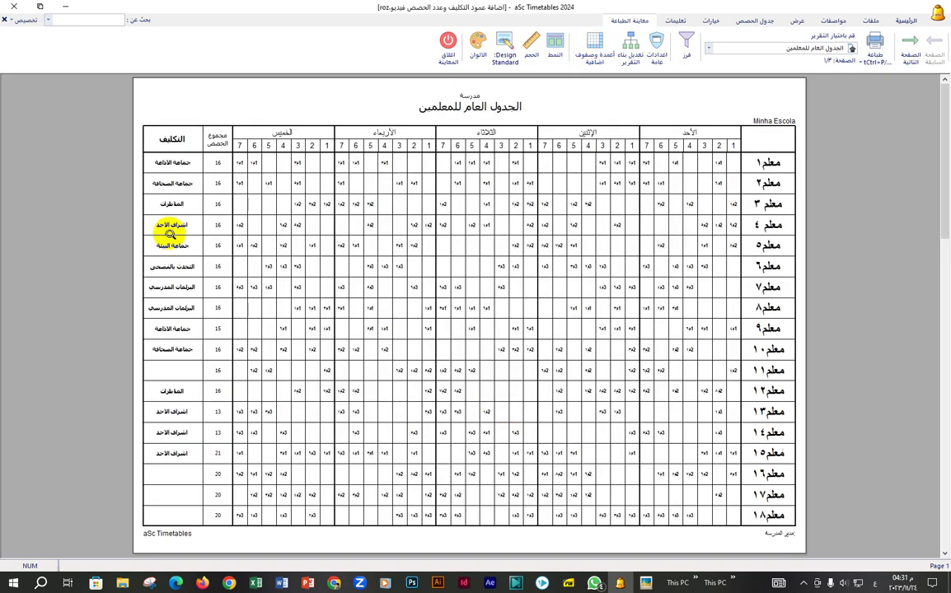
# Make the lesson totals and the heading of the مجموع الحصص column bold
pyautogui.click(220, 164)
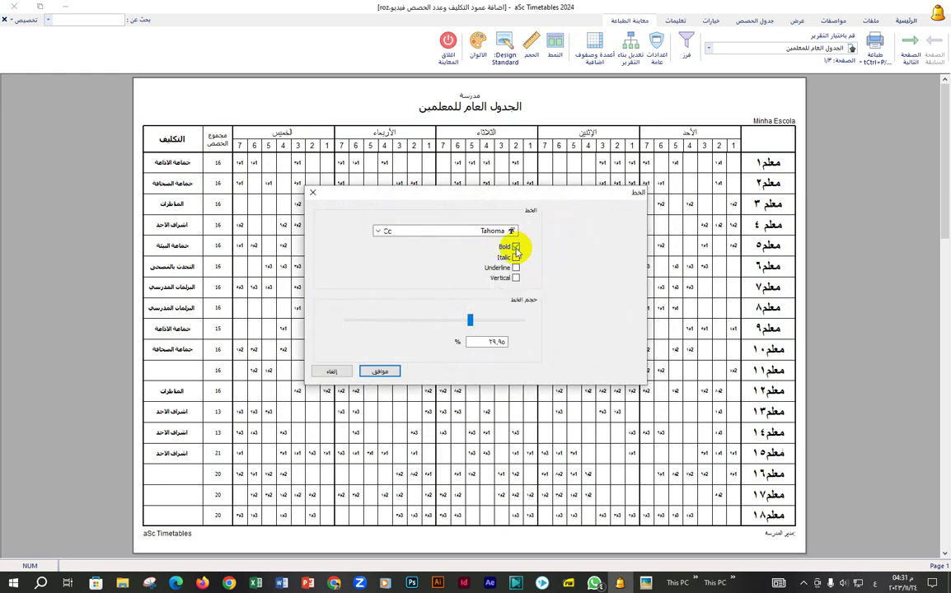
pyautogui.click(379, 371)
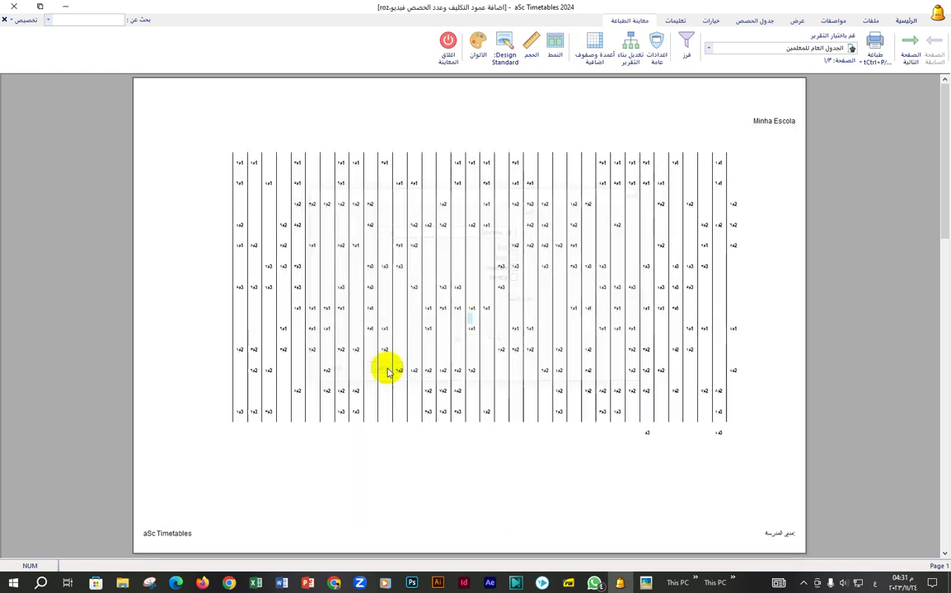
pyautogui.click(214, 138)
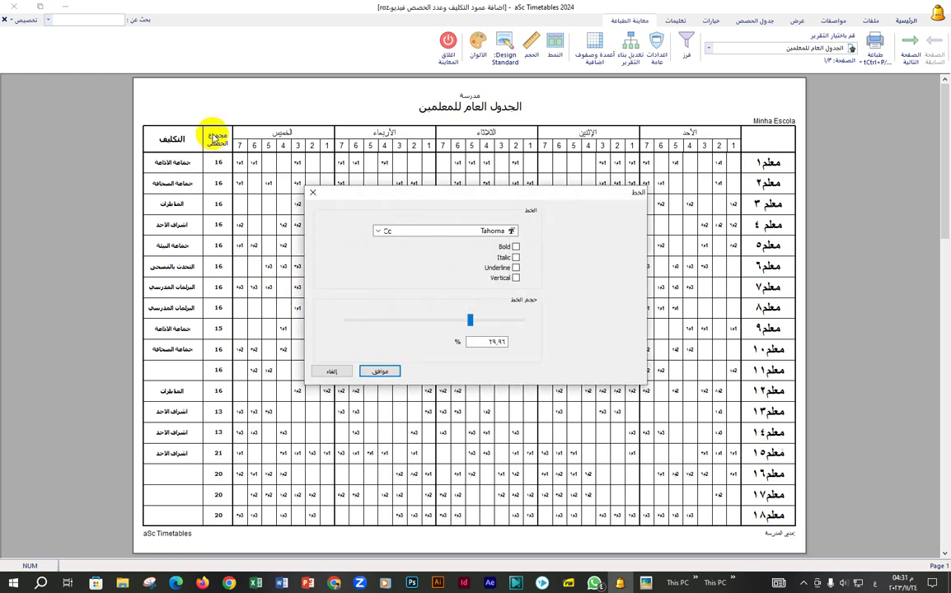
pyautogui.click(515, 247)
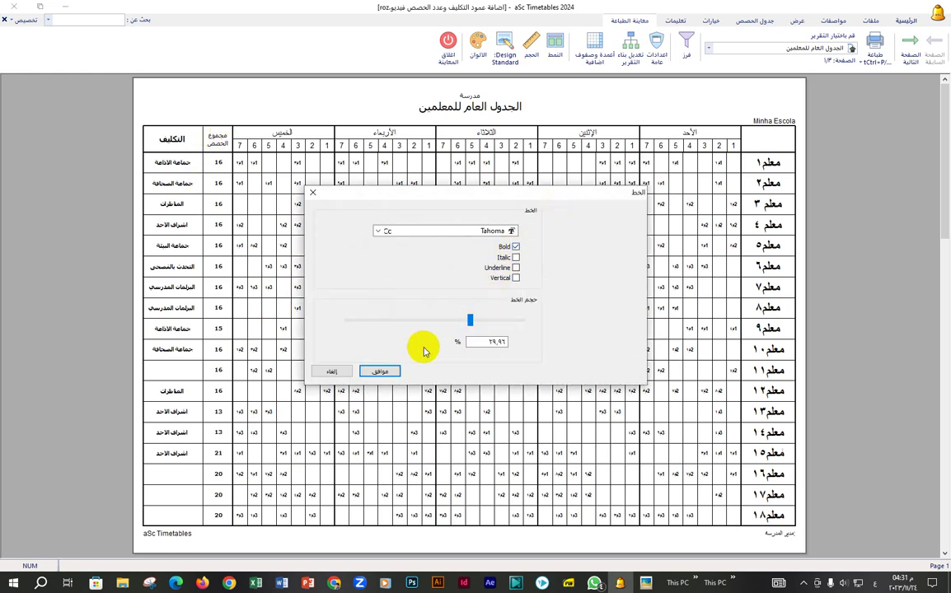
pyautogui.click(382, 372)
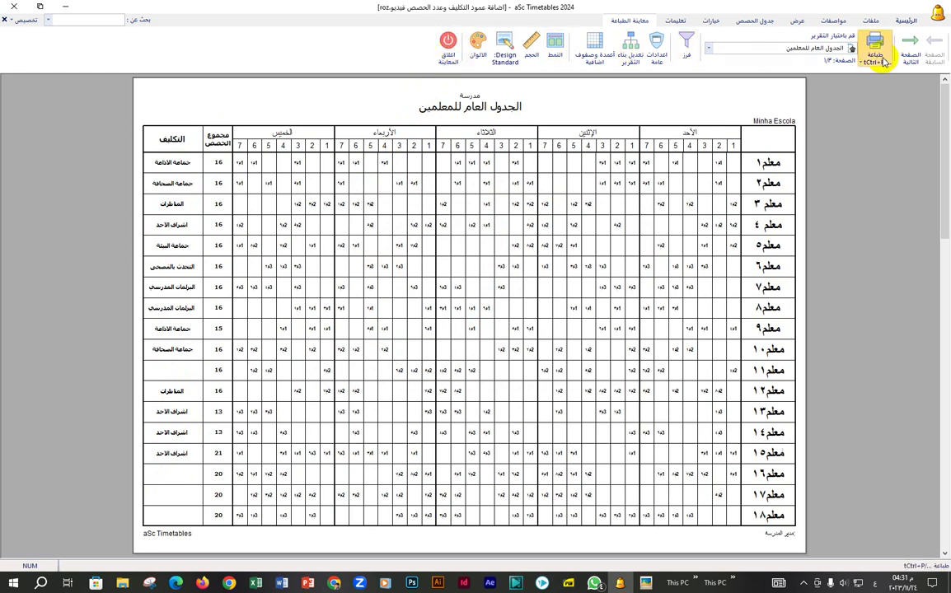
# Close the print preview and save the timetable file
pyautogui.click(450, 45)
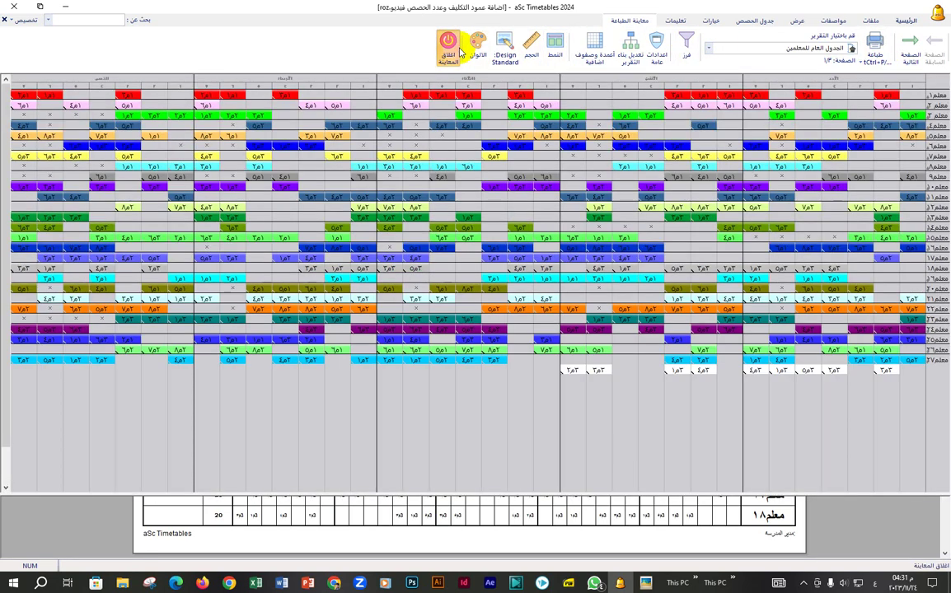
pyautogui.click(862, 60)
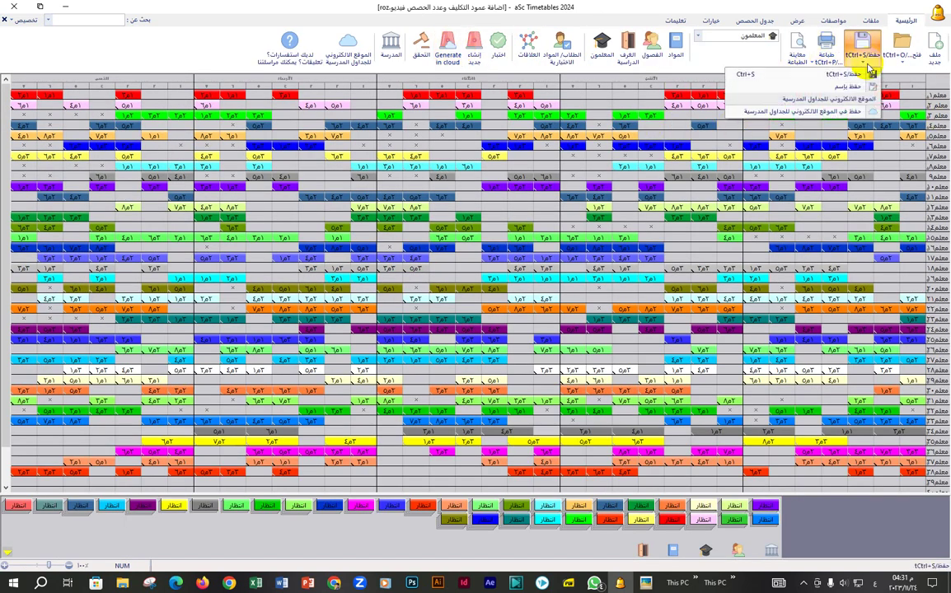
pyautogui.click(862, 62)
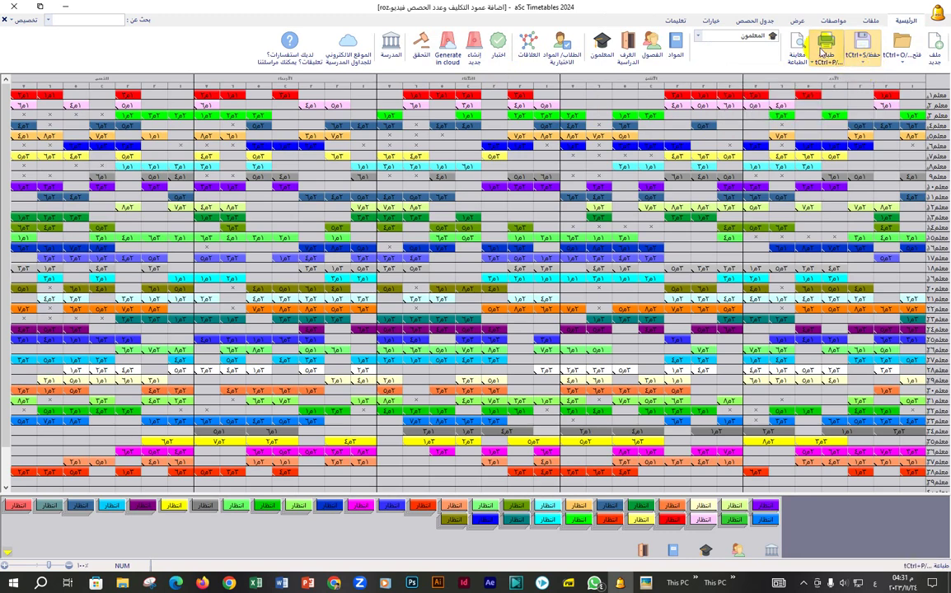
pyautogui.click(852, 59)
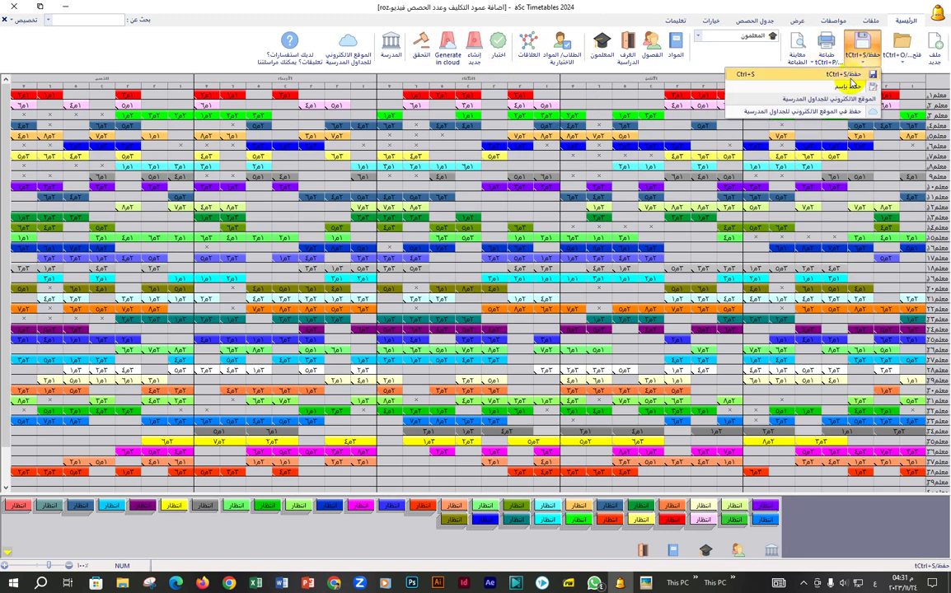
pyautogui.click(852, 75)
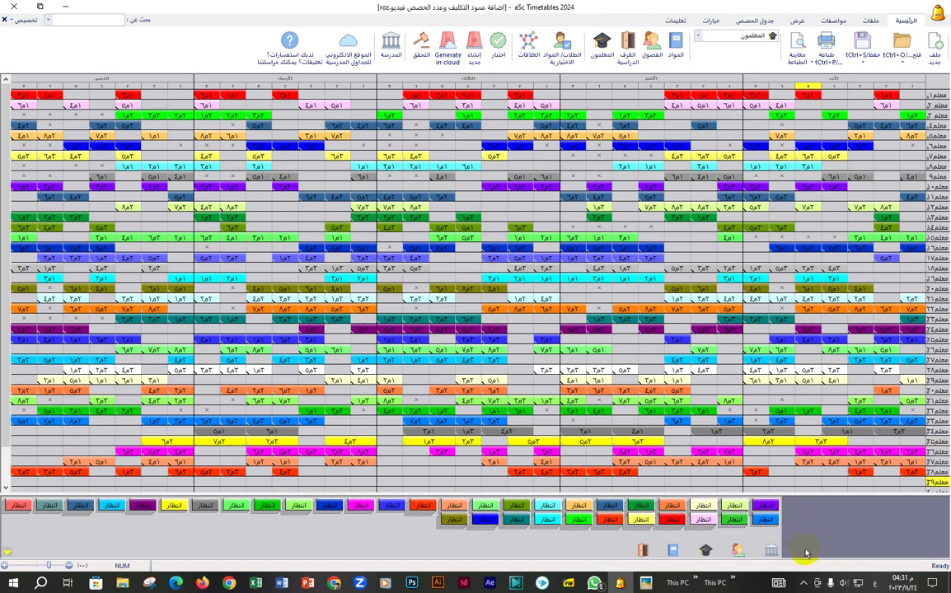
pyautogui.click(804, 585)
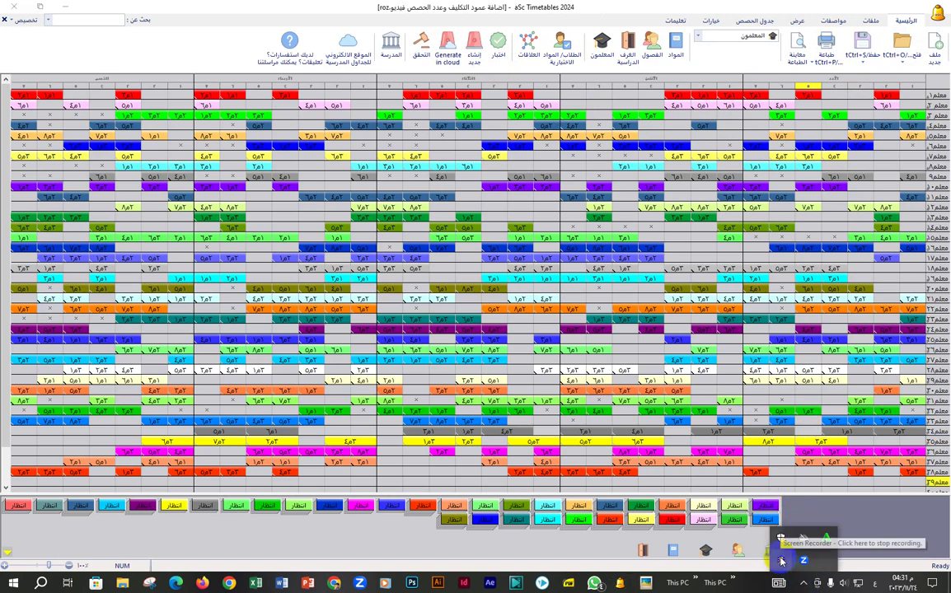